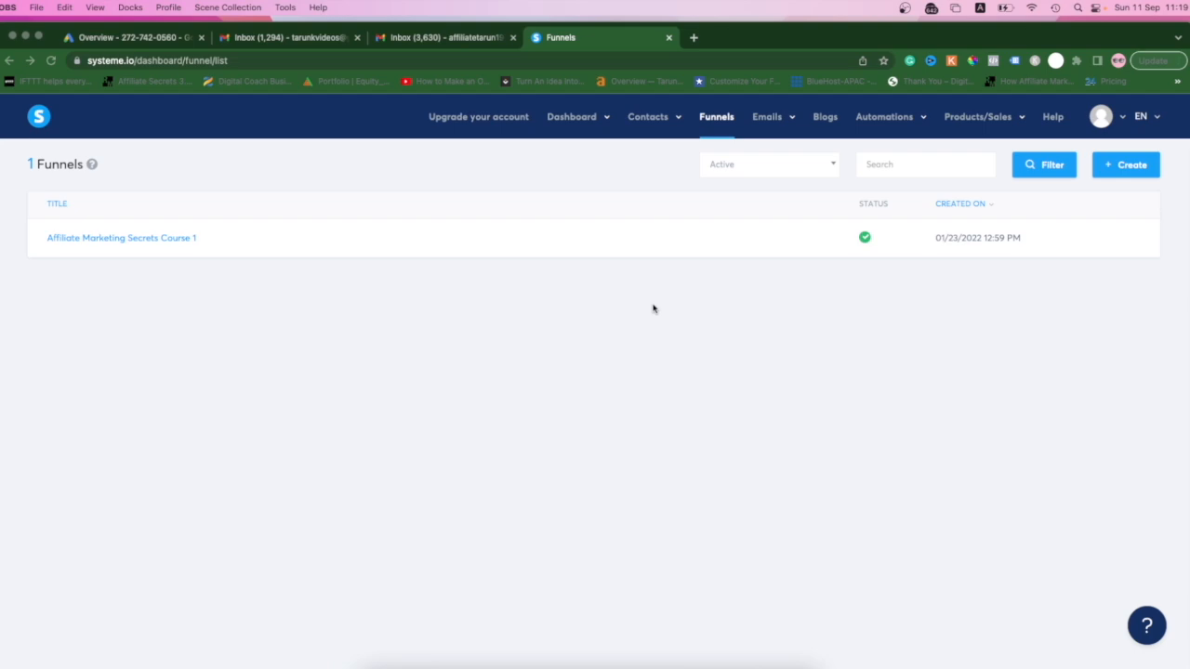
- Switch to the Gmail inbox and view the sender and recipient details of the "Who Am I? You Should Get to Know About Me!" email
{"action": "left_click", "coordinate": [416, 38]}
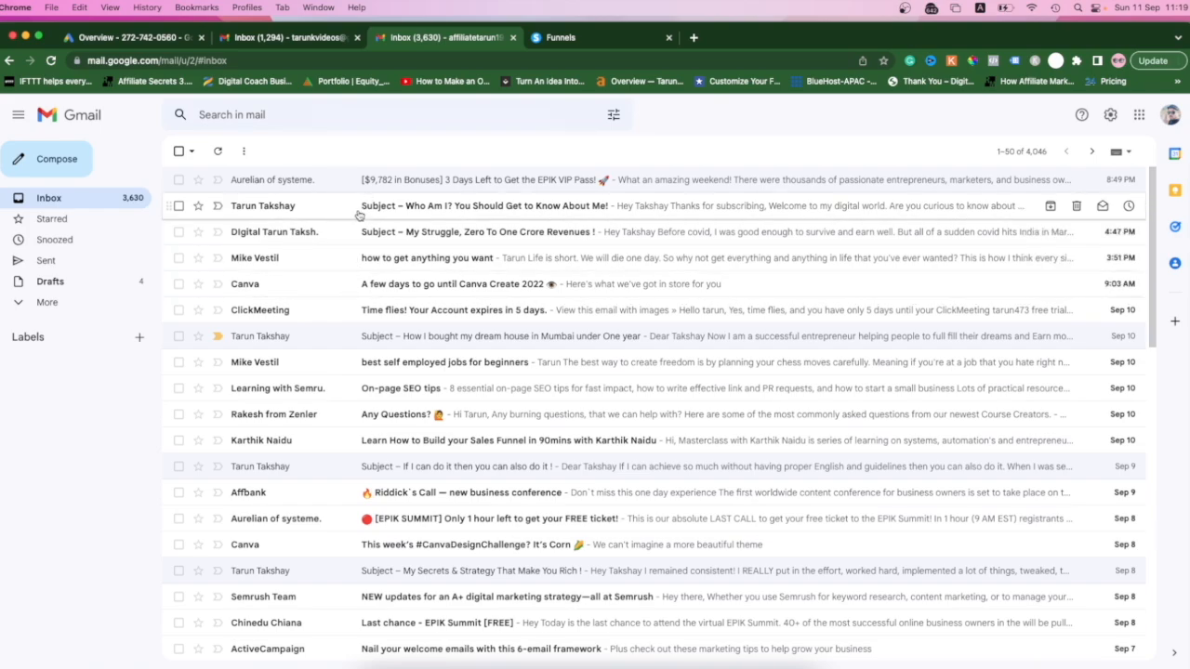
{"action": "scroll", "coordinate": [348, 366], "scroll_direction": "down", "scroll_amount": 1}
{"action": "scroll", "coordinate": [348, 366], "scroll_direction": "up", "scroll_amount": 1}
{"action": "left_click", "coordinate": [351, 207]}
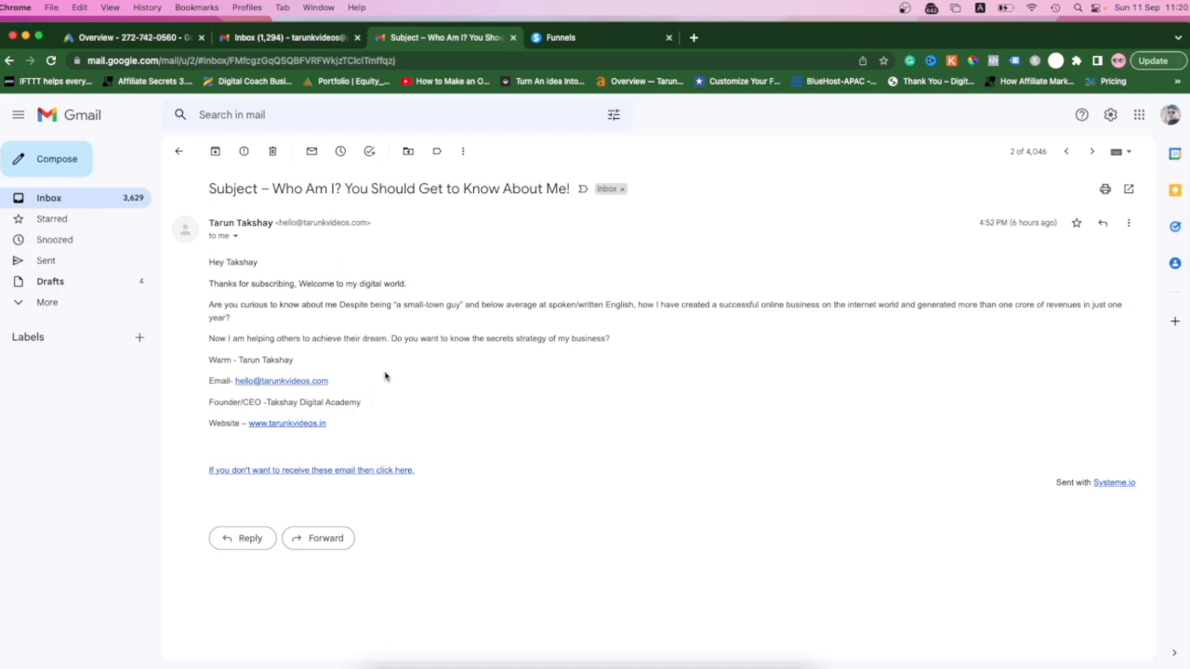
{"action": "left_click", "coordinate": [235, 237]}
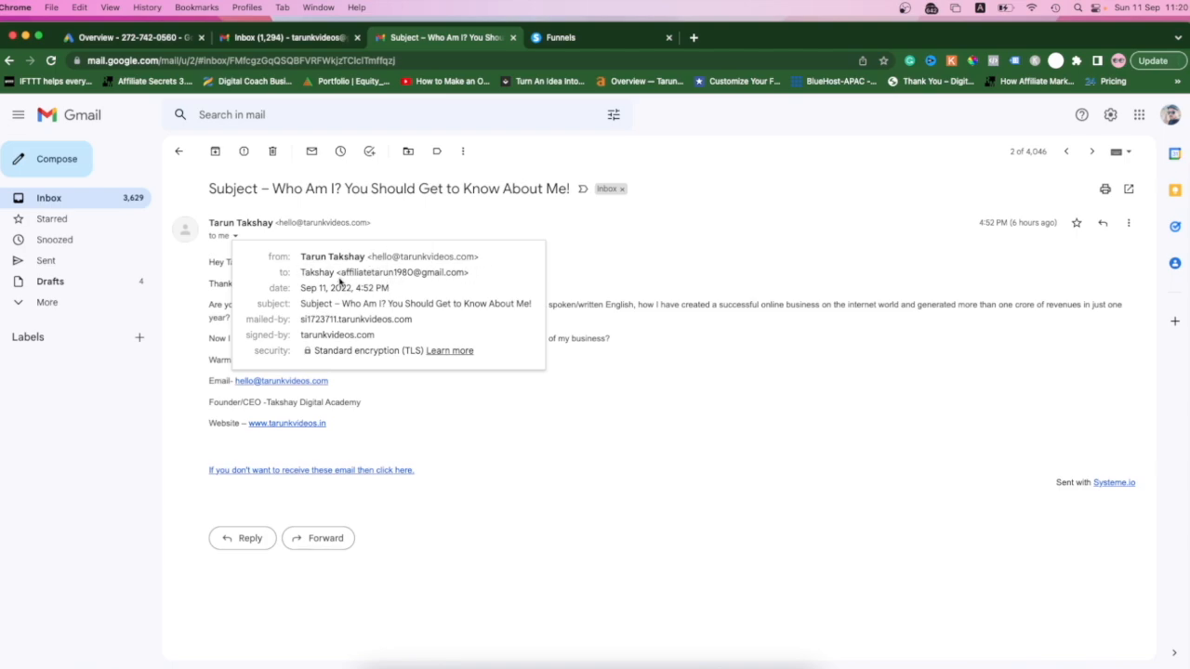
{"action": "mouse_move", "coordinate": [383, 273]}
{"action": "left_click", "coordinate": [583, 228]}
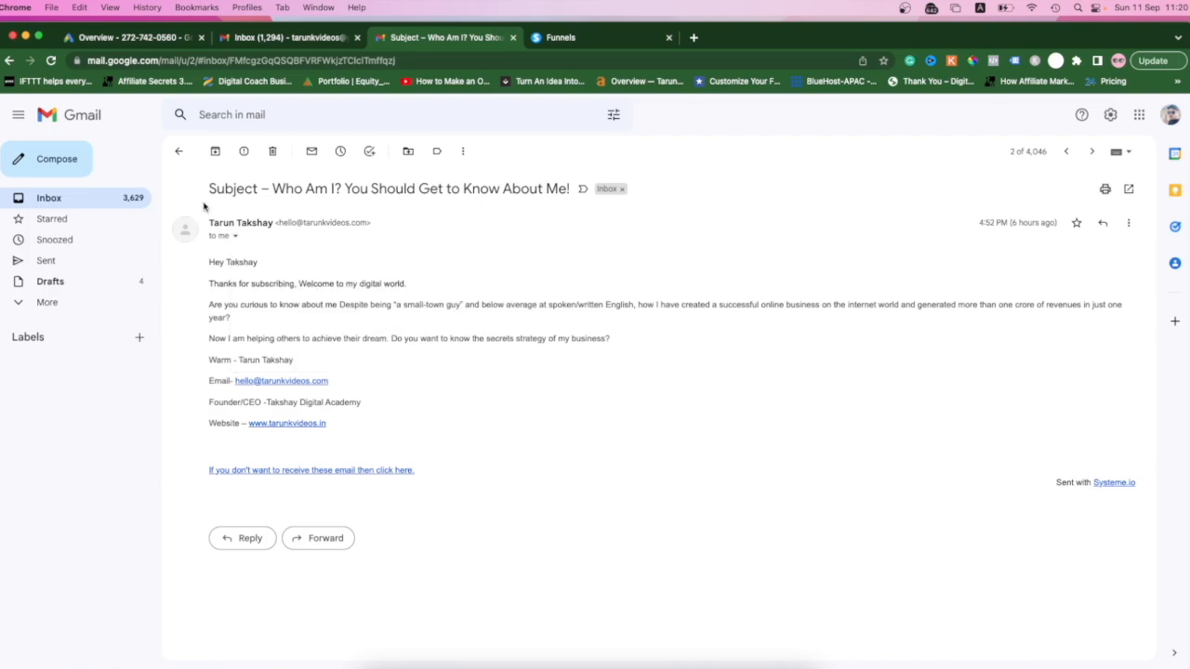
{"action": "left_click", "coordinate": [179, 152]}
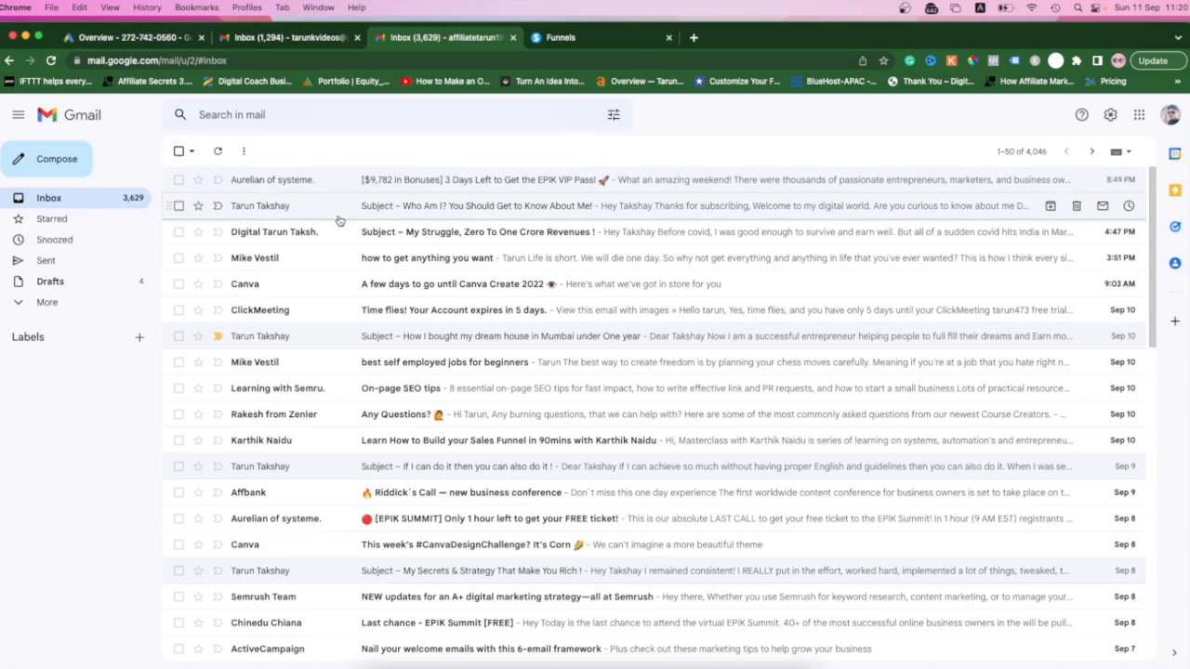
- Look through the inbox messages and reopen the "Who Am I?" email briefly before returning to the list
{"action": "scroll", "coordinate": [354, 363], "scroll_direction": "down", "scroll_amount": 3}
{"action": "scroll", "coordinate": [354, 363], "scroll_direction": "down", "scroll_amount": 6}
{"action": "scroll", "coordinate": [354, 363], "scroll_direction": "down", "scroll_amount": 5}
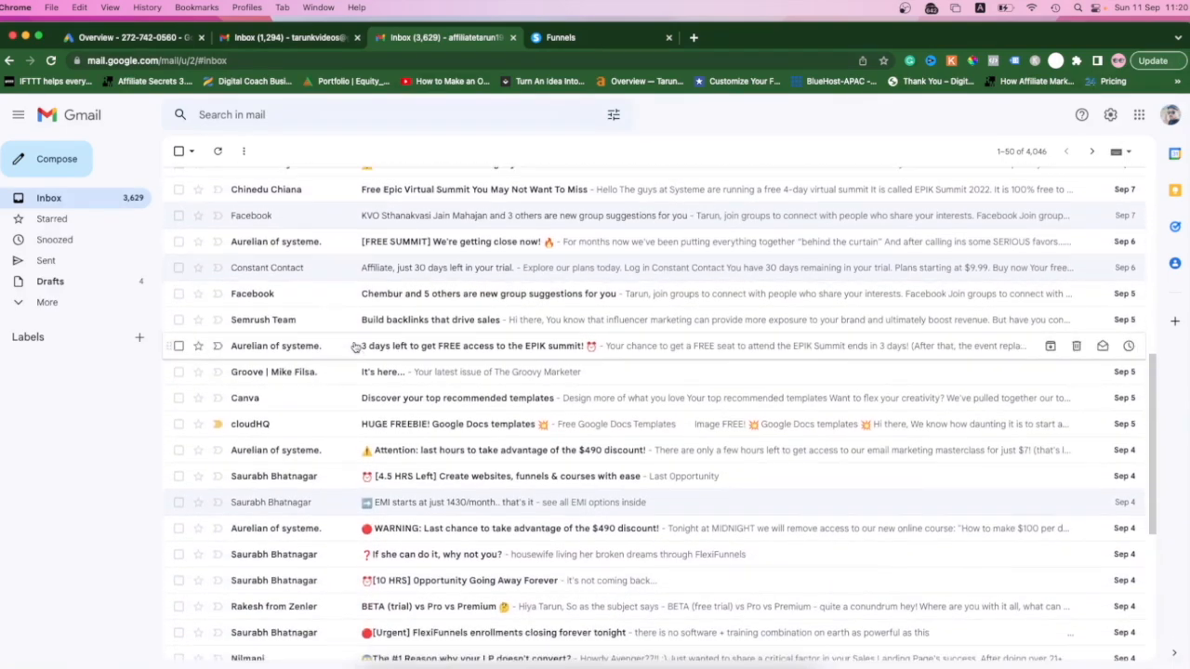
{"action": "scroll", "coordinate": [354, 347], "scroll_direction": "up", "scroll_amount": 12}
{"action": "scroll", "coordinate": [354, 347], "scroll_direction": "up", "scroll_amount": 2}
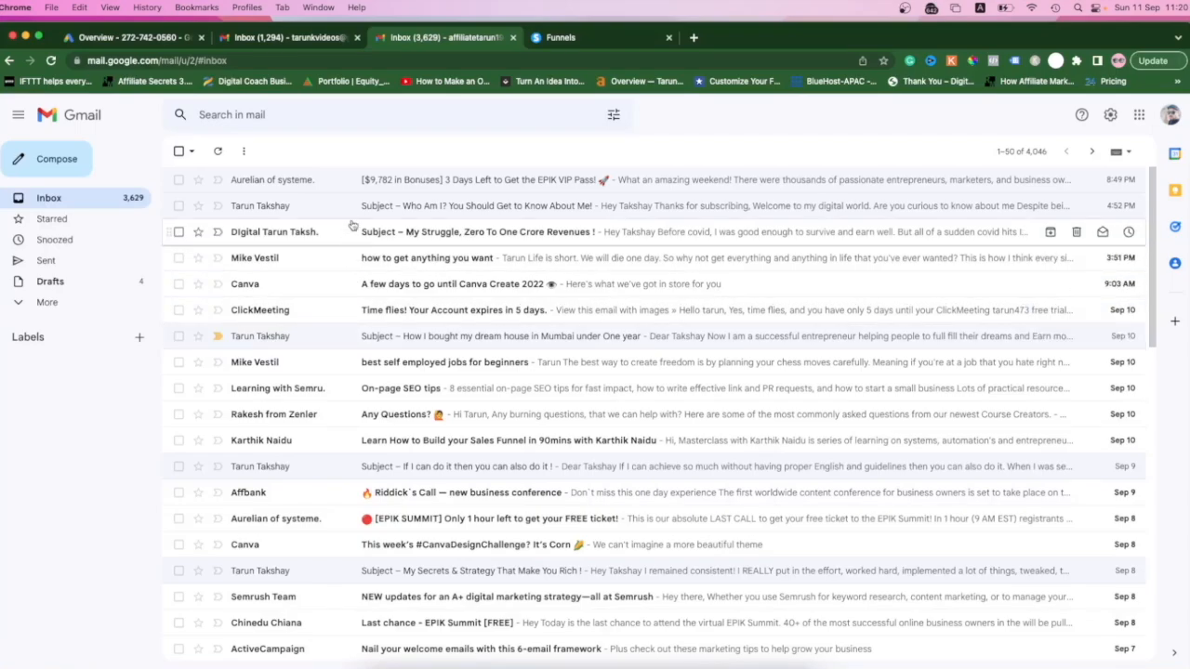
{"action": "left_click", "coordinate": [347, 212]}
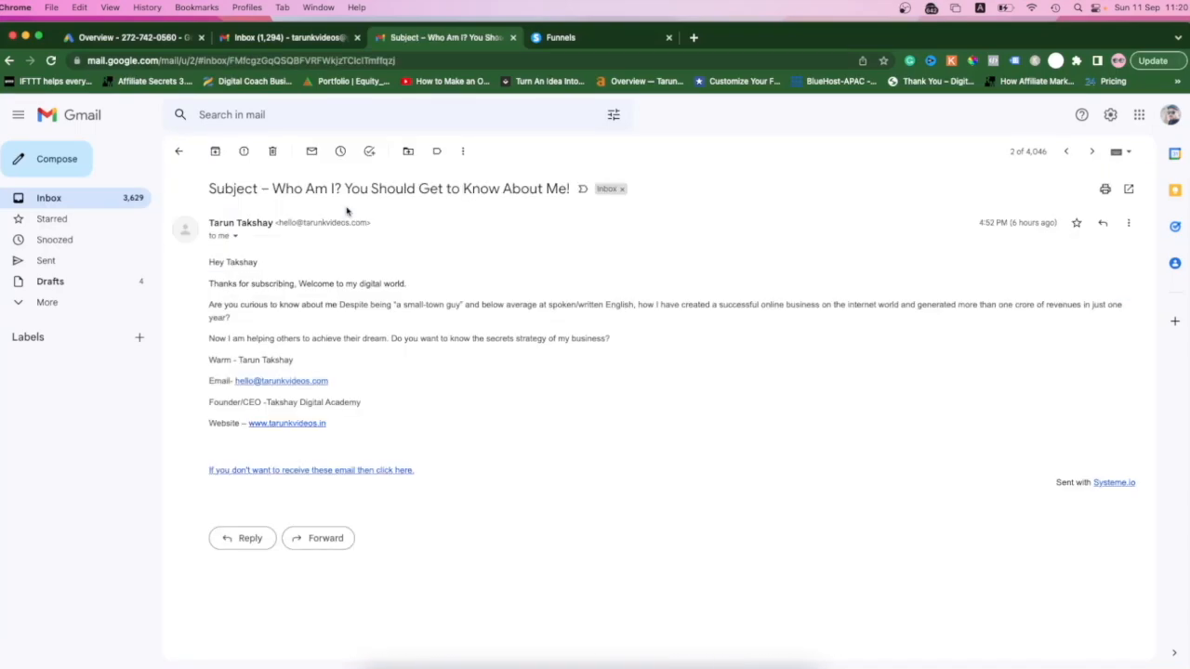
{"action": "left_click", "coordinate": [178, 151]}
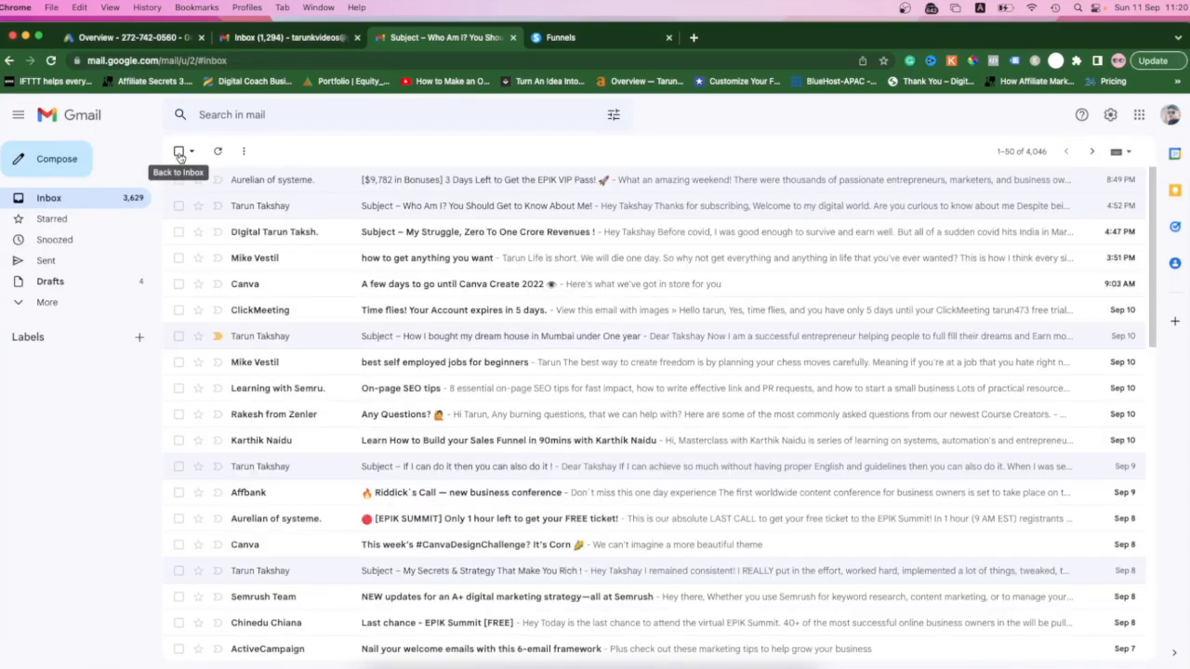
- View the message details of the "My Struggle, Zero To One Crore Revenues !" email, and read the "How I bought my dream house" email
{"action": "left_click", "coordinate": [339, 234]}
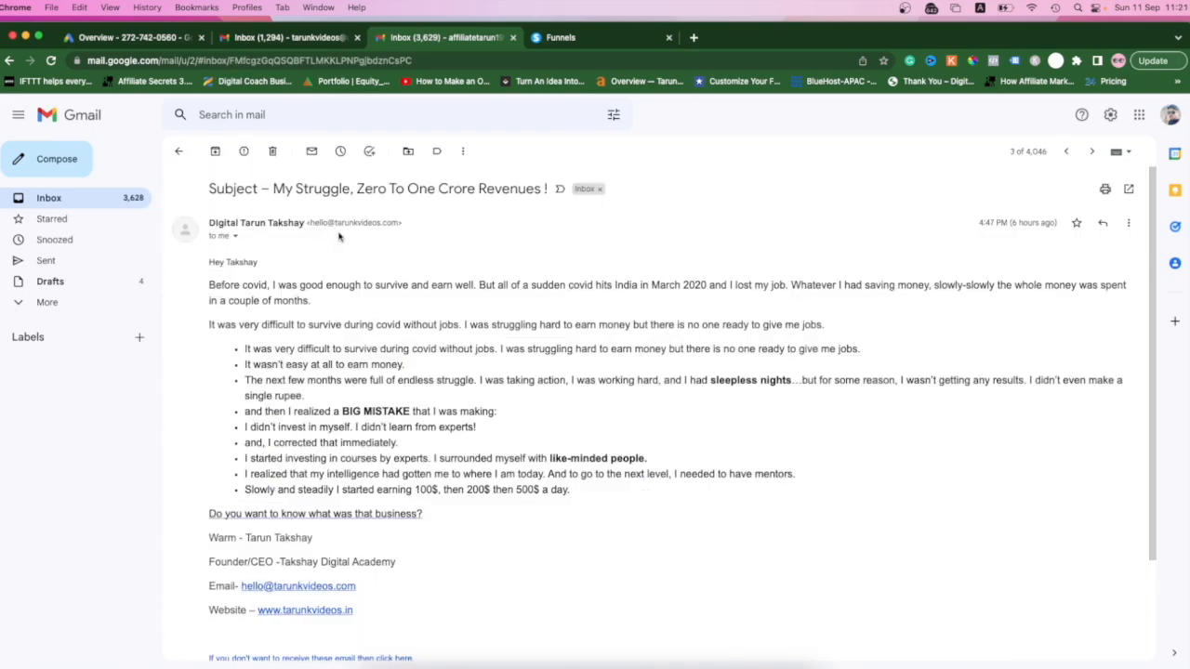
{"action": "left_click", "coordinate": [236, 237]}
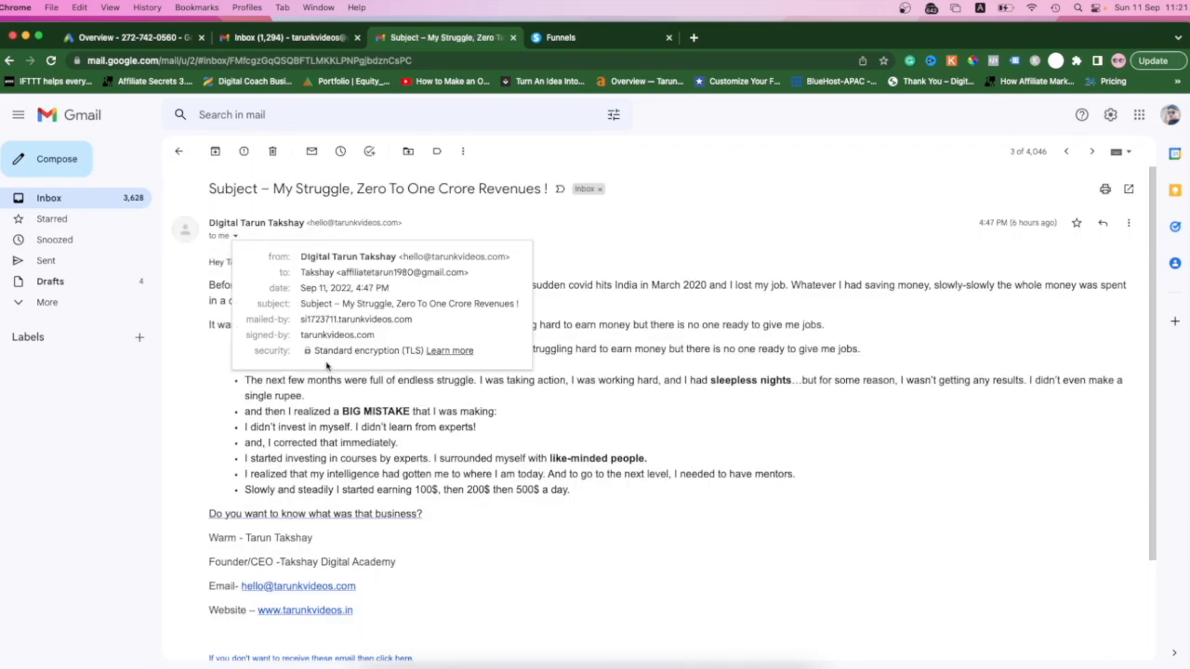
{"action": "left_click", "coordinate": [470, 214]}
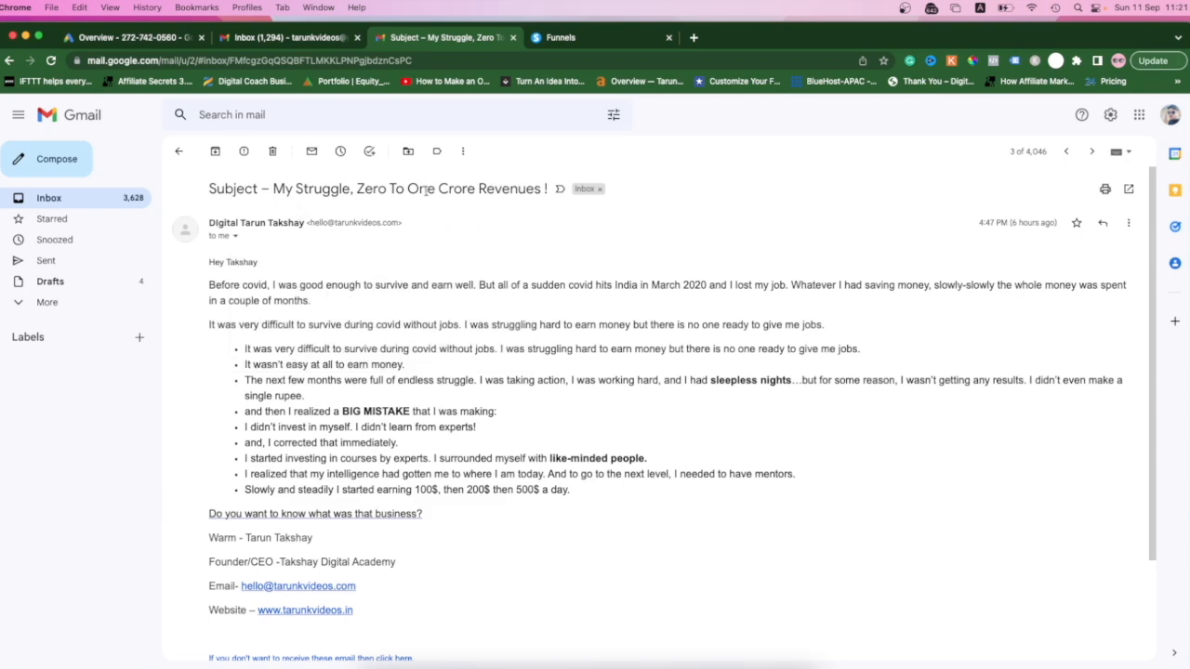
{"action": "left_click", "coordinate": [181, 152]}
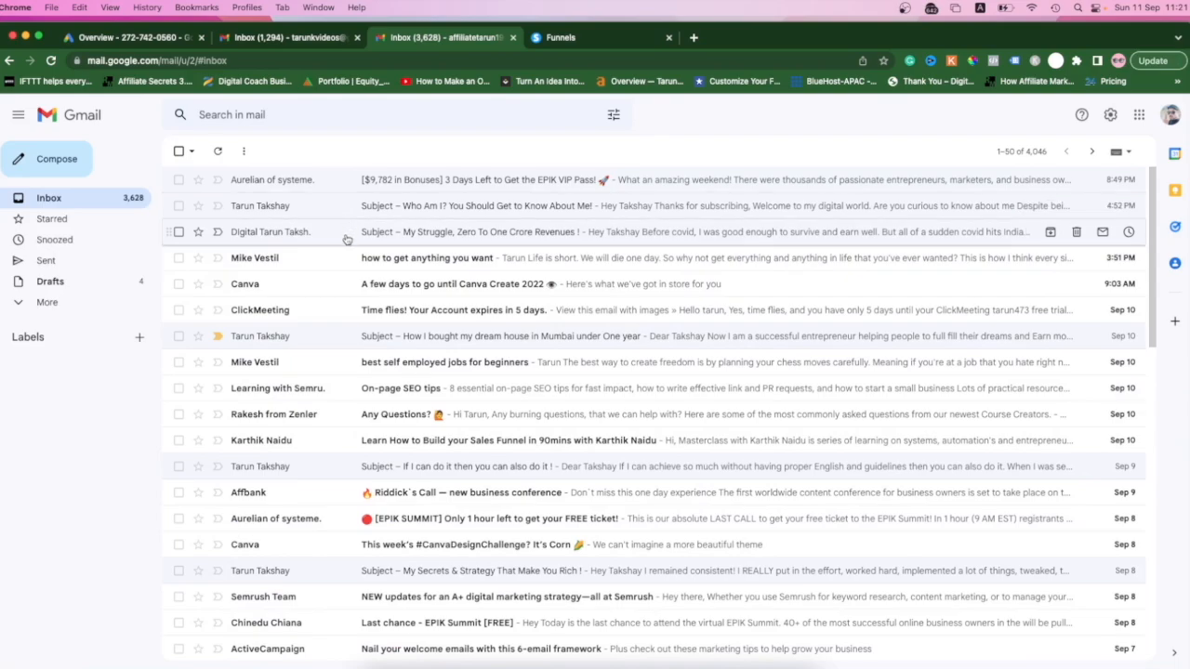
{"action": "left_click", "coordinate": [338, 337]}
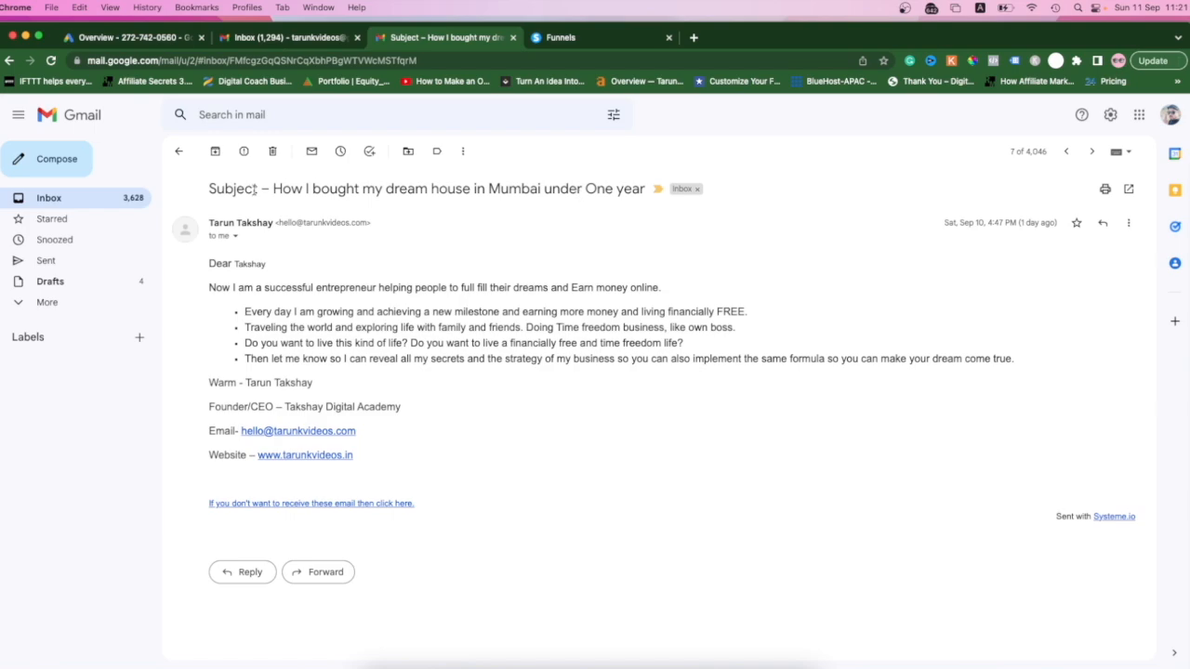
{"action": "left_click", "coordinate": [178, 150]}
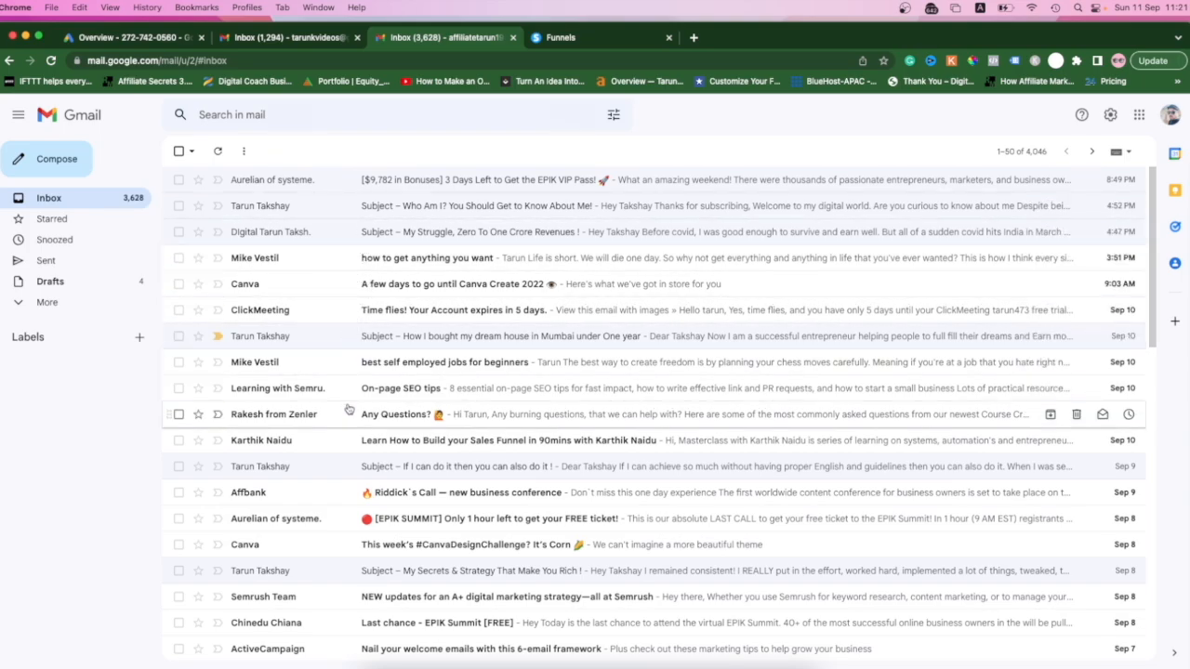
- Switch to Systeme.io and open the Auto Pilot Affiliate Marketing Course email campaign to view its emails and delays
{"action": "left_click", "coordinate": [614, 39]}
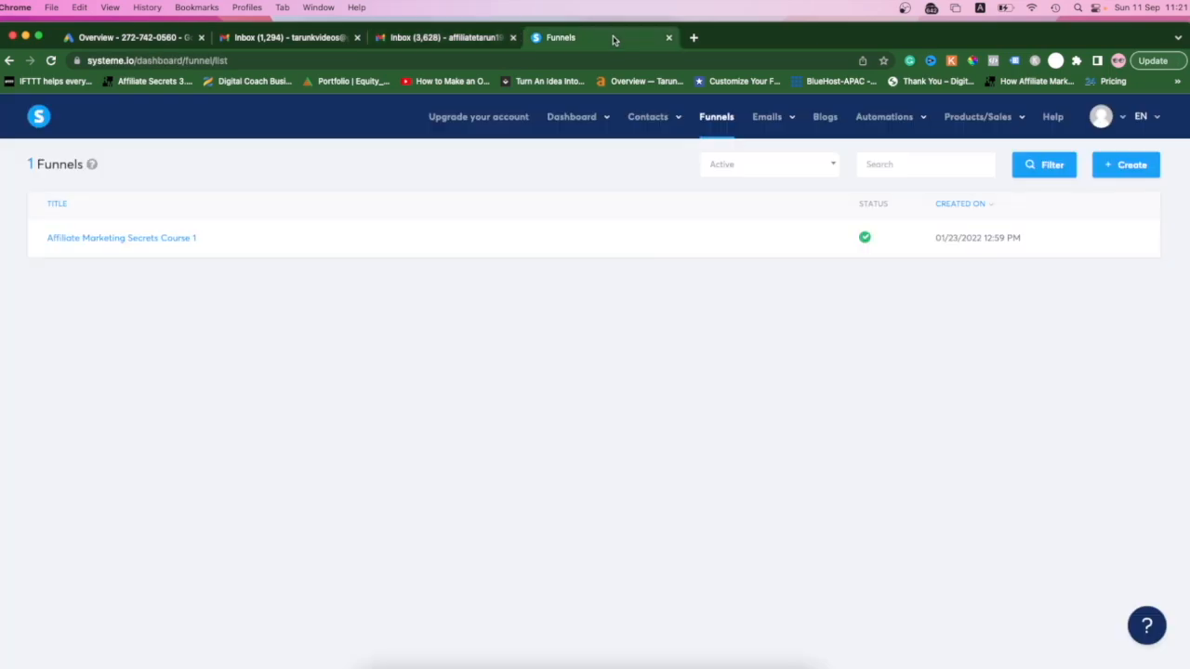
{"action": "left_click", "coordinate": [712, 121]}
{"action": "mouse_move", "coordinate": [774, 120]}
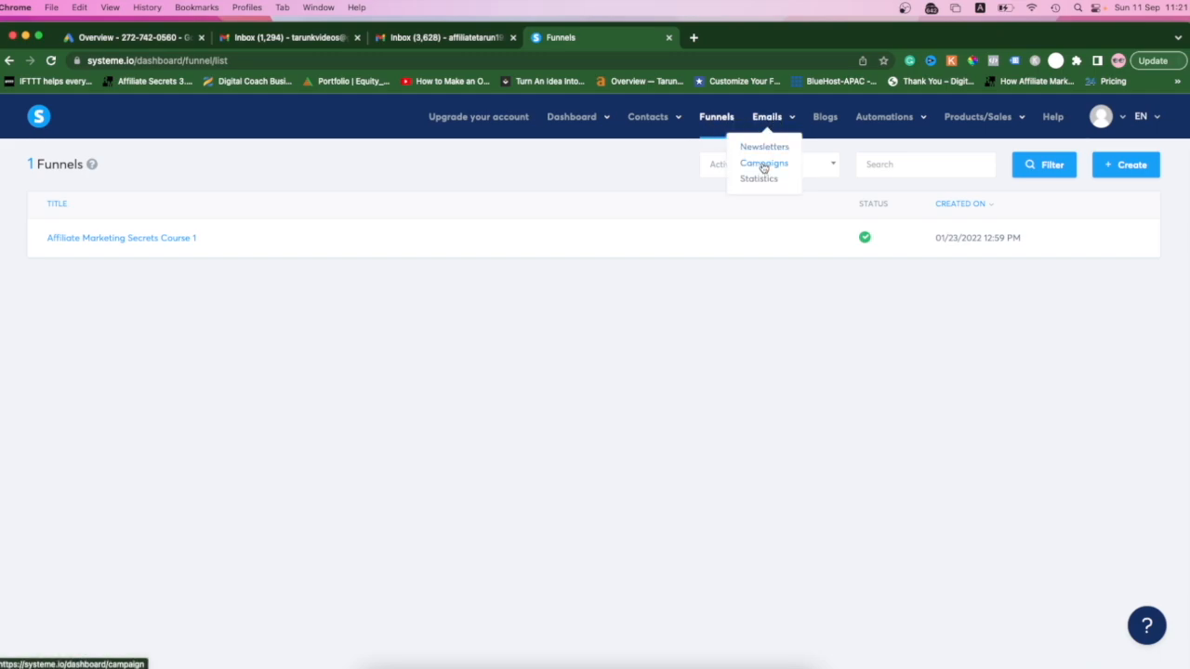
{"action": "left_click", "coordinate": [763, 166]}
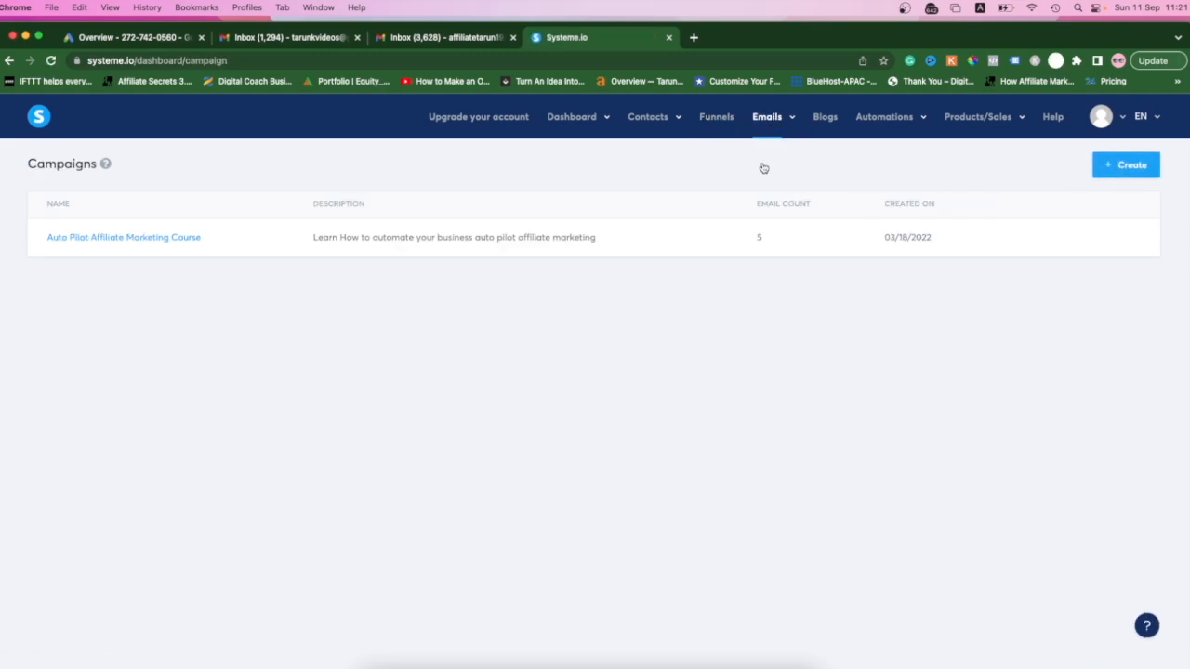
{"action": "mouse_move", "coordinate": [700, 224]}
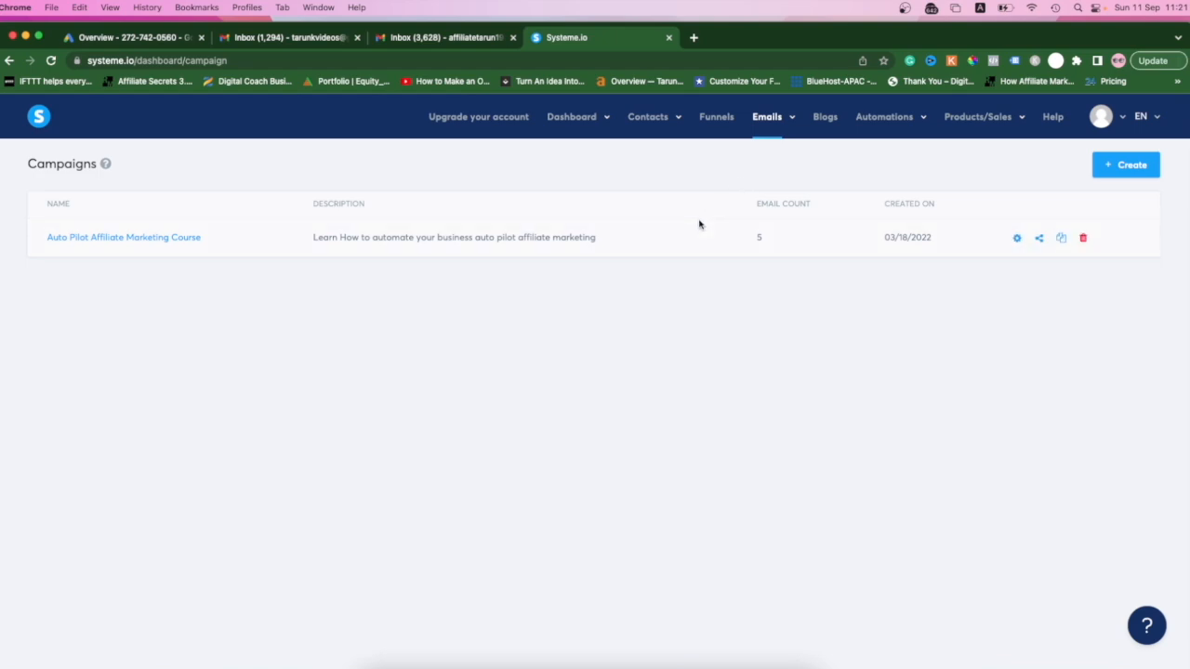
{"action": "left_click", "coordinate": [175, 239]}
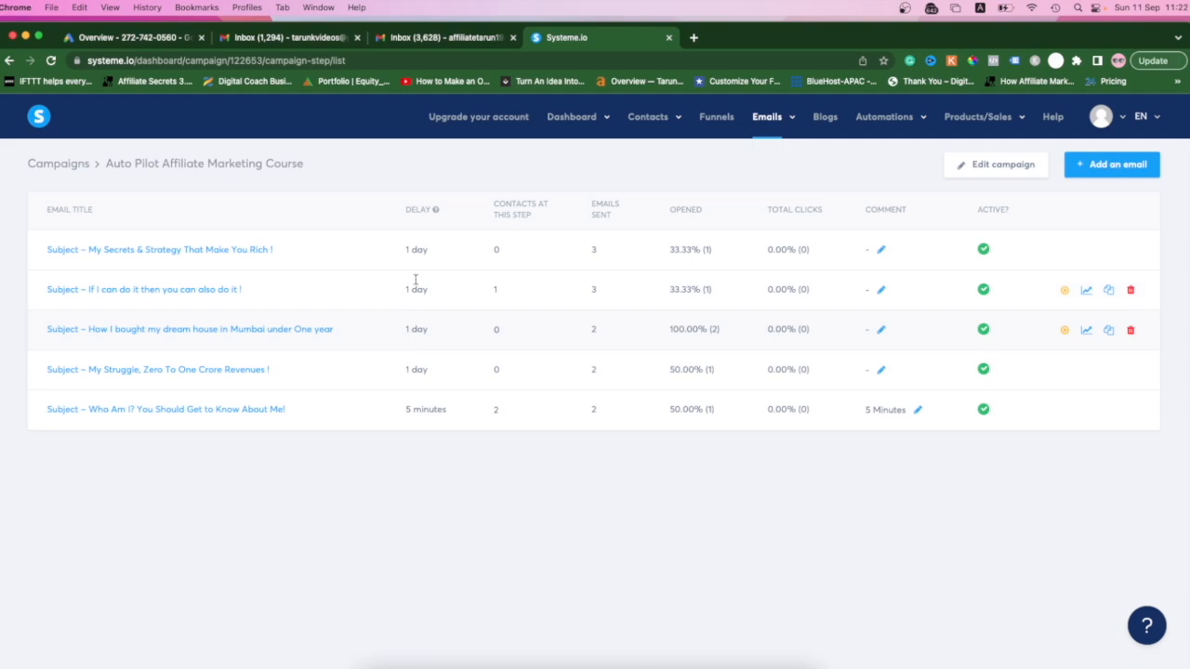
- Return to the Gmail inbox and check the received campaign emails and their dates against the campaign sequence
{"action": "left_click", "coordinate": [456, 37]}
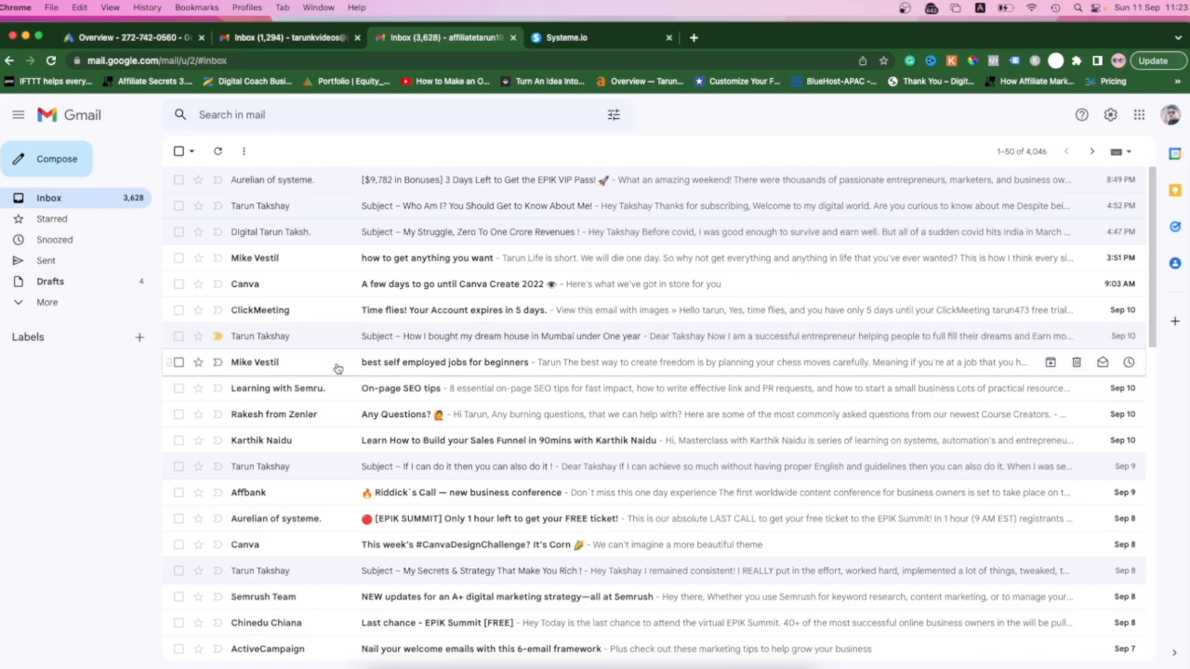
{"action": "scroll", "coordinate": [337, 484], "scroll_direction": "down", "scroll_amount": 1}
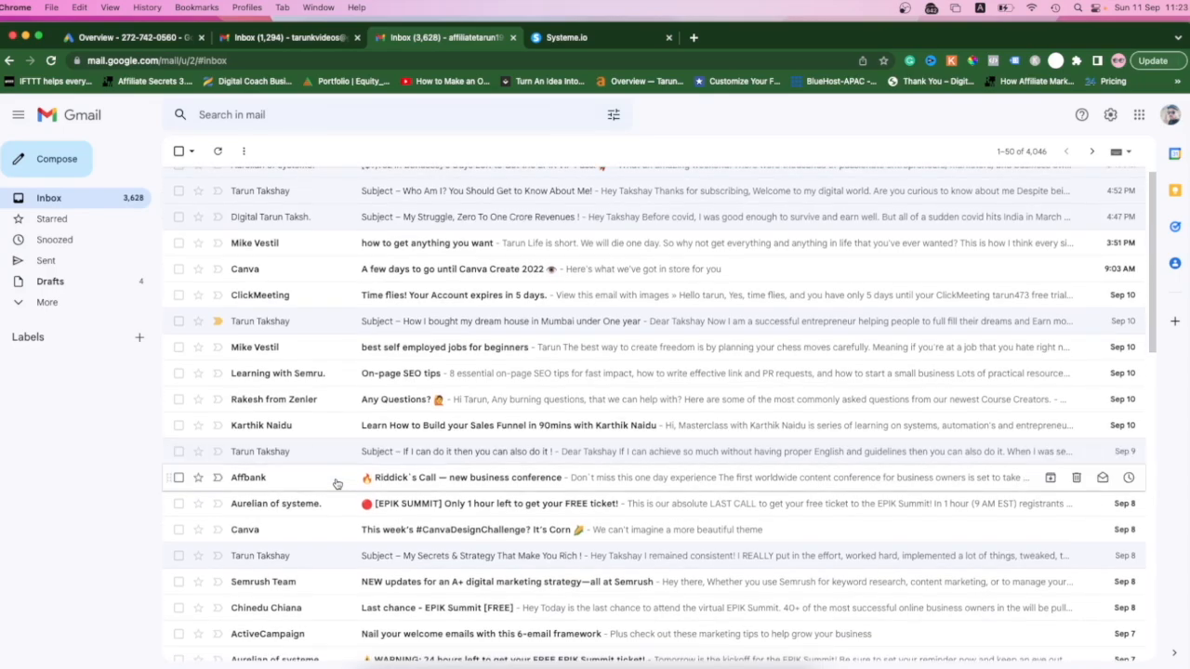
{"action": "scroll", "coordinate": [379, 418], "scroll_direction": "down", "scroll_amount": 2}
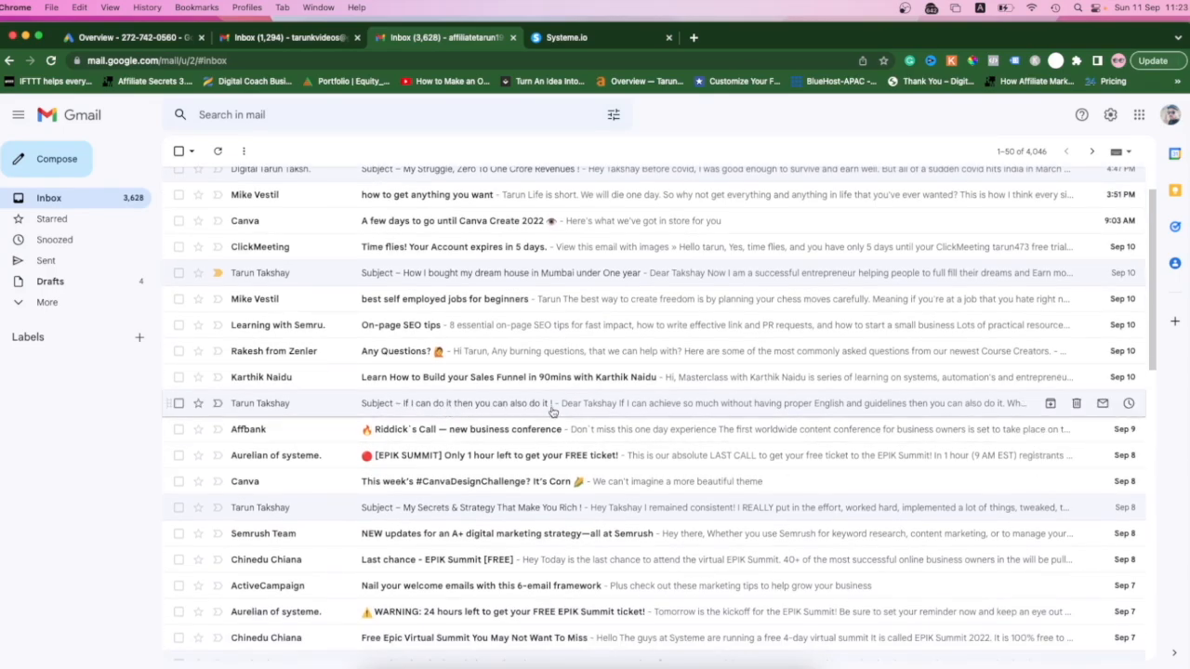
{"action": "scroll", "coordinate": [341, 386], "scroll_direction": "up", "scroll_amount": 2}
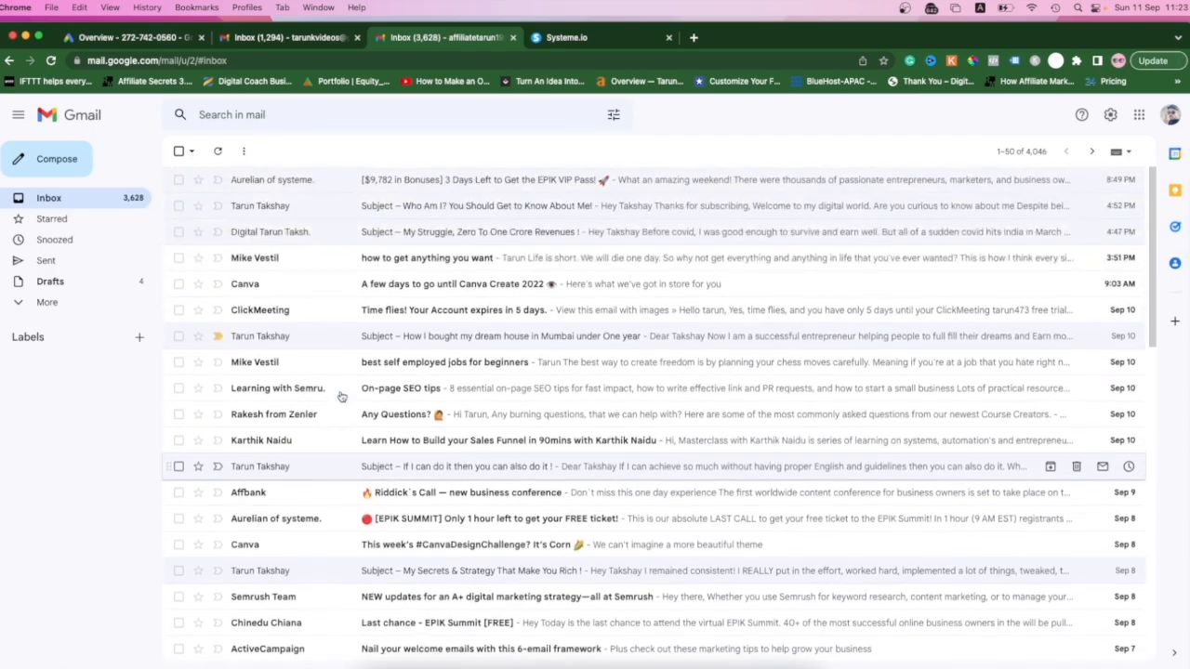
- Return to Systeme.io and open the Affiliate Marketing Secrets Course 1 funnel
{"action": "left_click", "coordinate": [621, 39]}
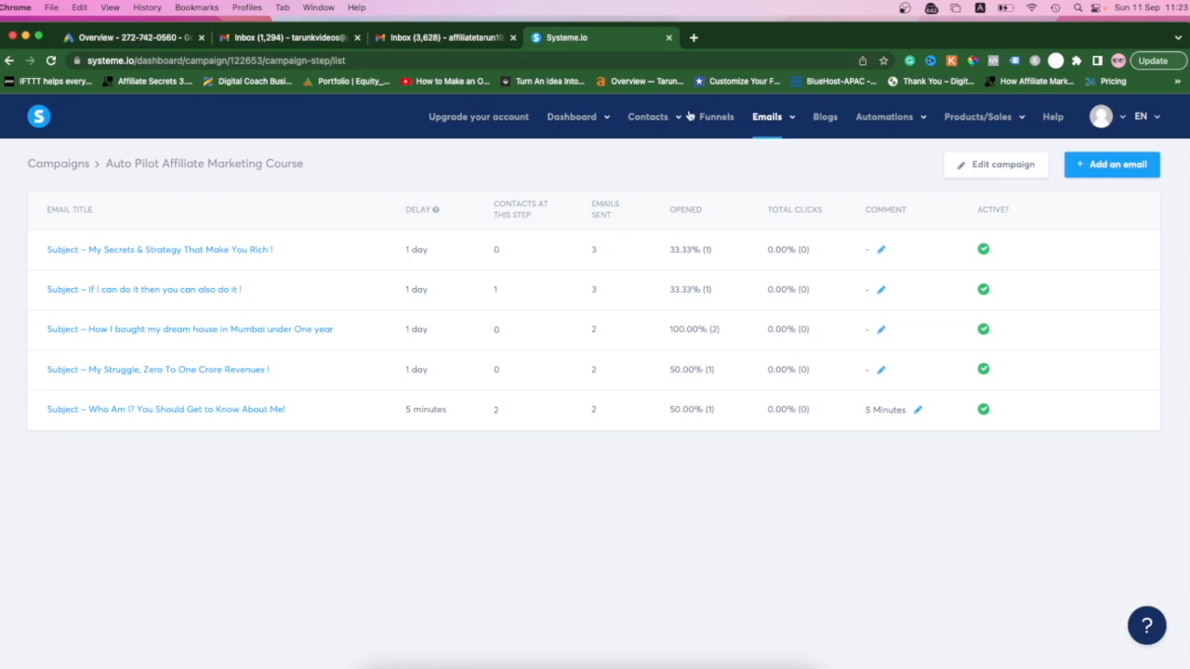
{"action": "mouse_move", "coordinate": [761, 139]}
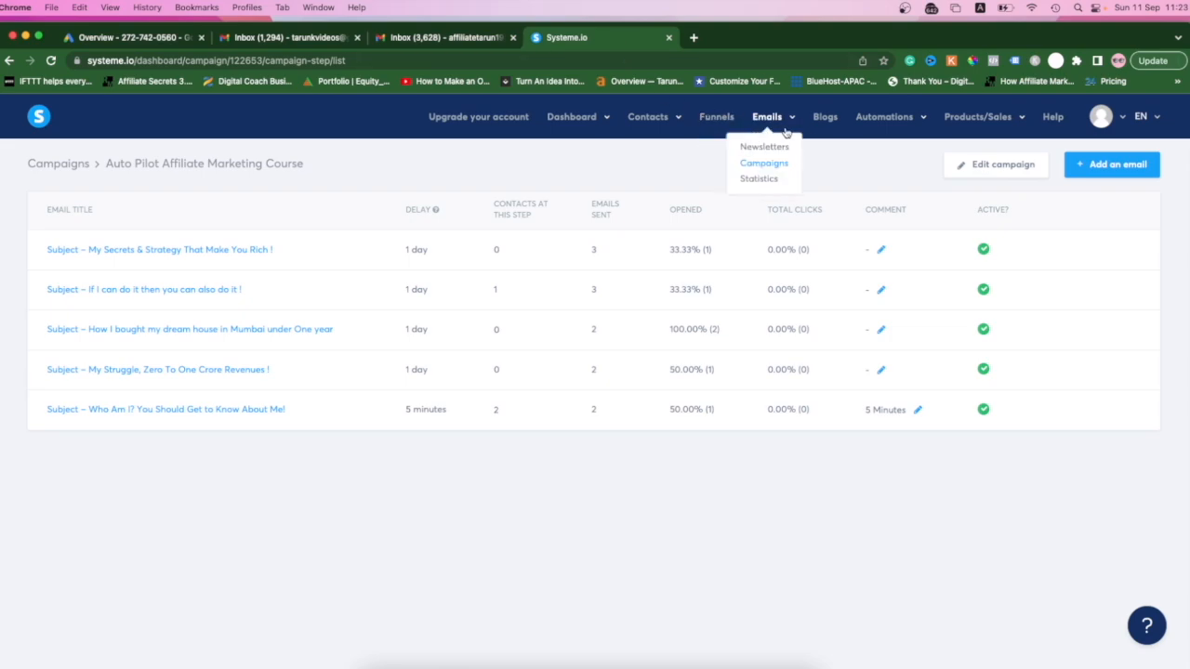
{"action": "left_click", "coordinate": [716, 118]}
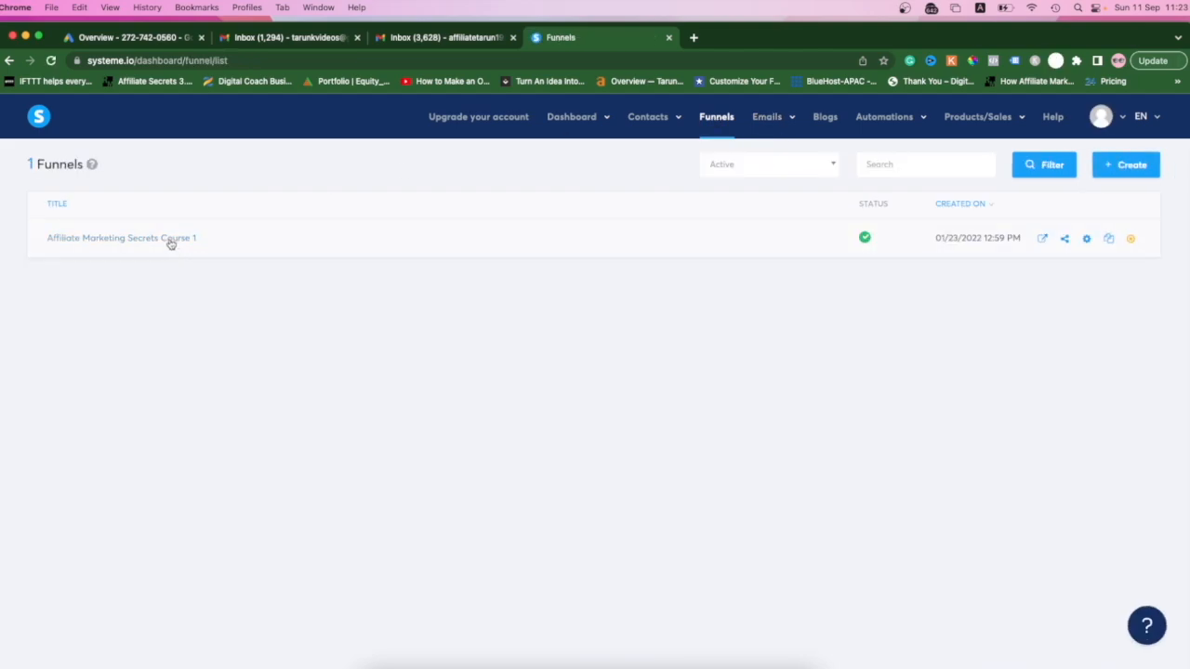
{"action": "left_click", "coordinate": [171, 240]}
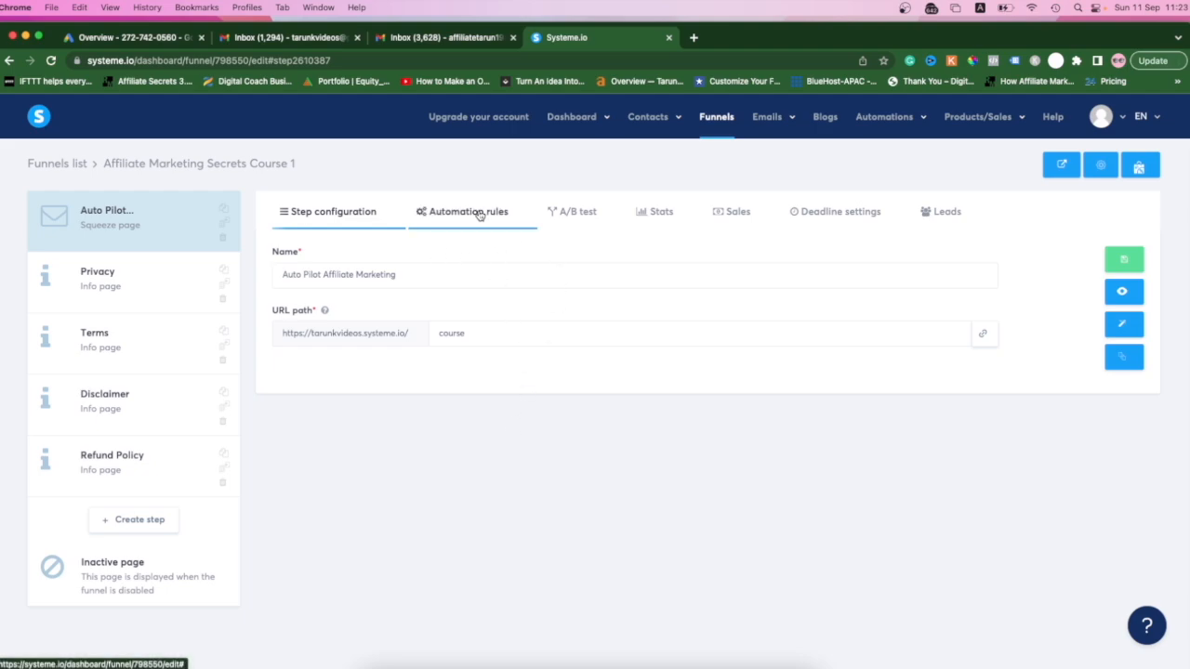
- Open the squeeze page's "Funnel step form subscribed" automation rule and inspect its actions and available tags
{"action": "left_click", "coordinate": [479, 214]}
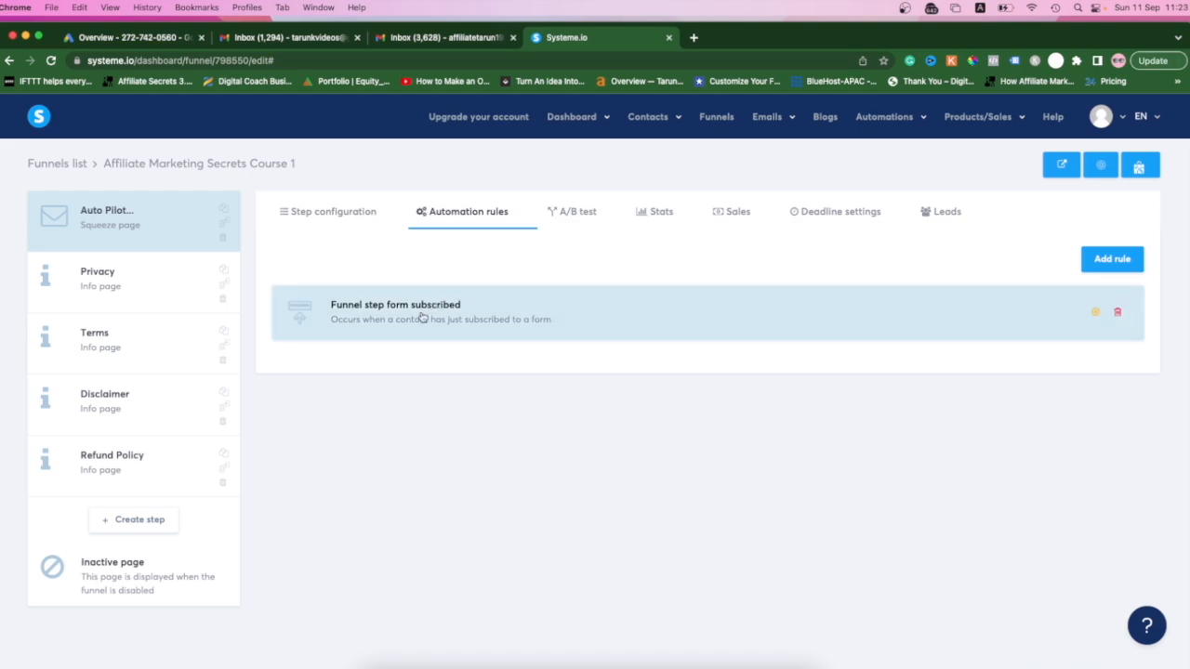
{"action": "left_click", "coordinate": [632, 313]}
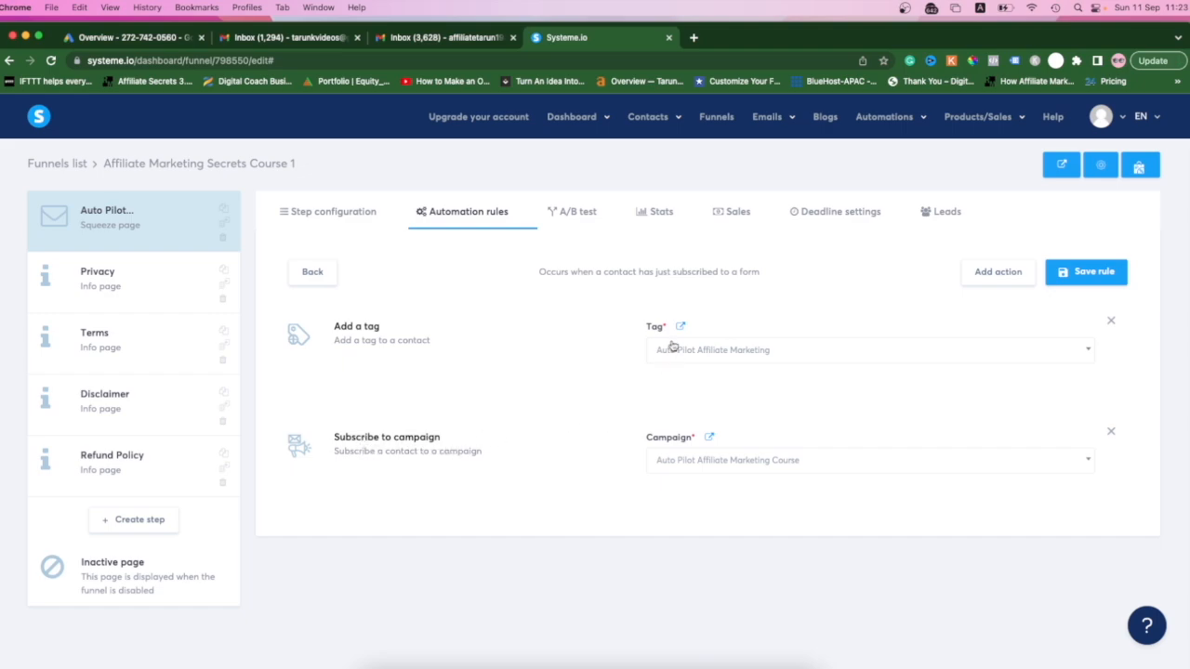
{"action": "left_click", "coordinate": [1090, 355]}
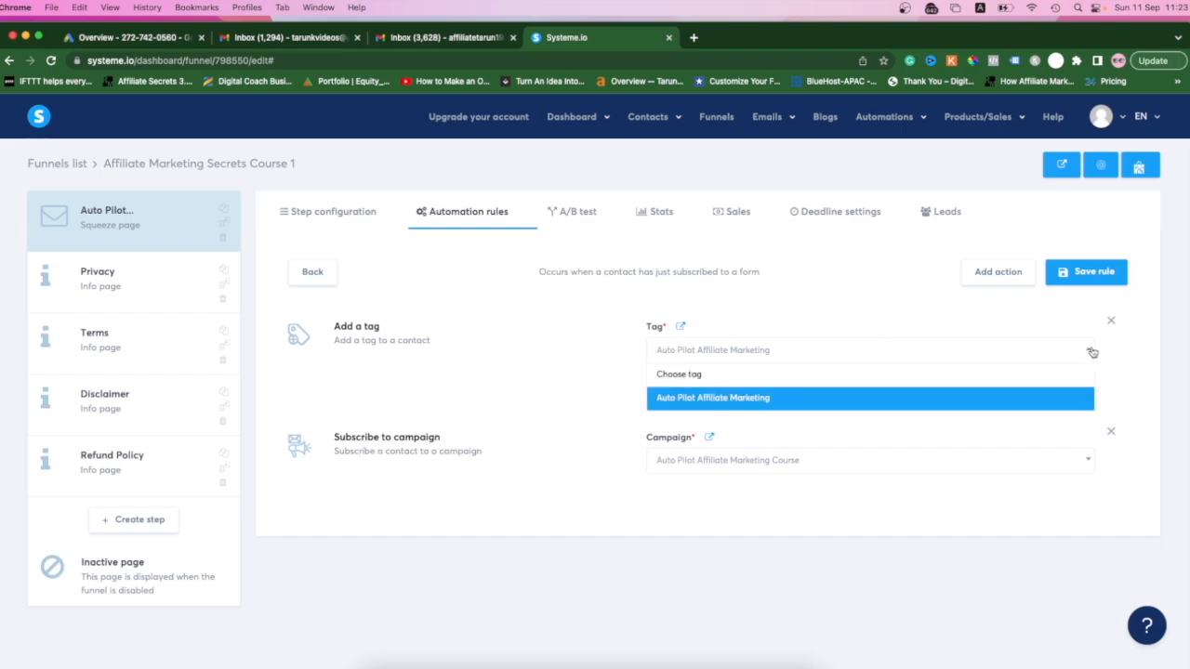
{"action": "left_click", "coordinate": [841, 432]}
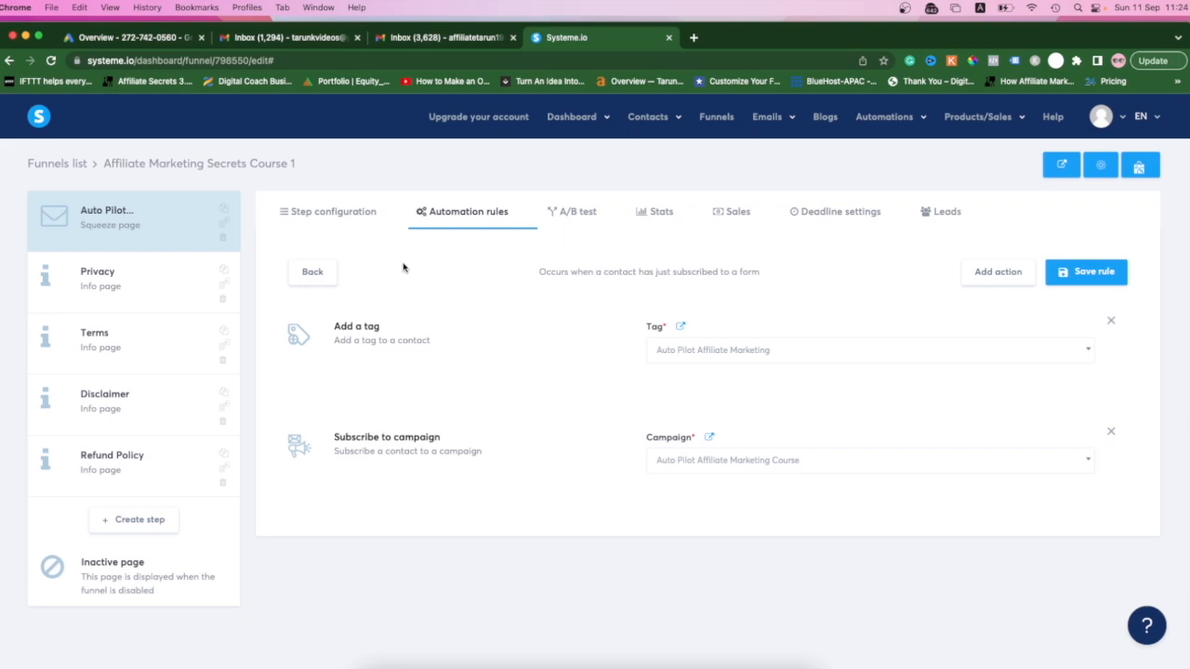
- Minimize the Chrome window, switch to the Systeme.io account in Safari and show its funnels list
{"action": "left_click", "coordinate": [25, 37]}
{"action": "left_click", "coordinate": [403, 666]}
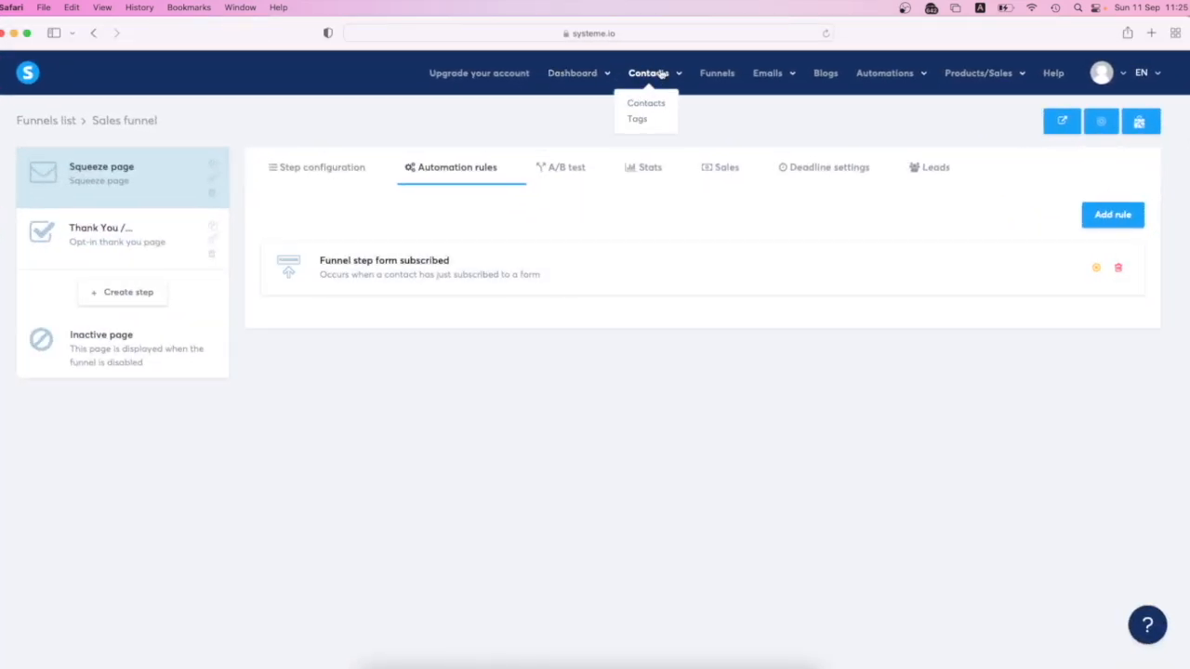
{"action": "left_click", "coordinate": [717, 78]}
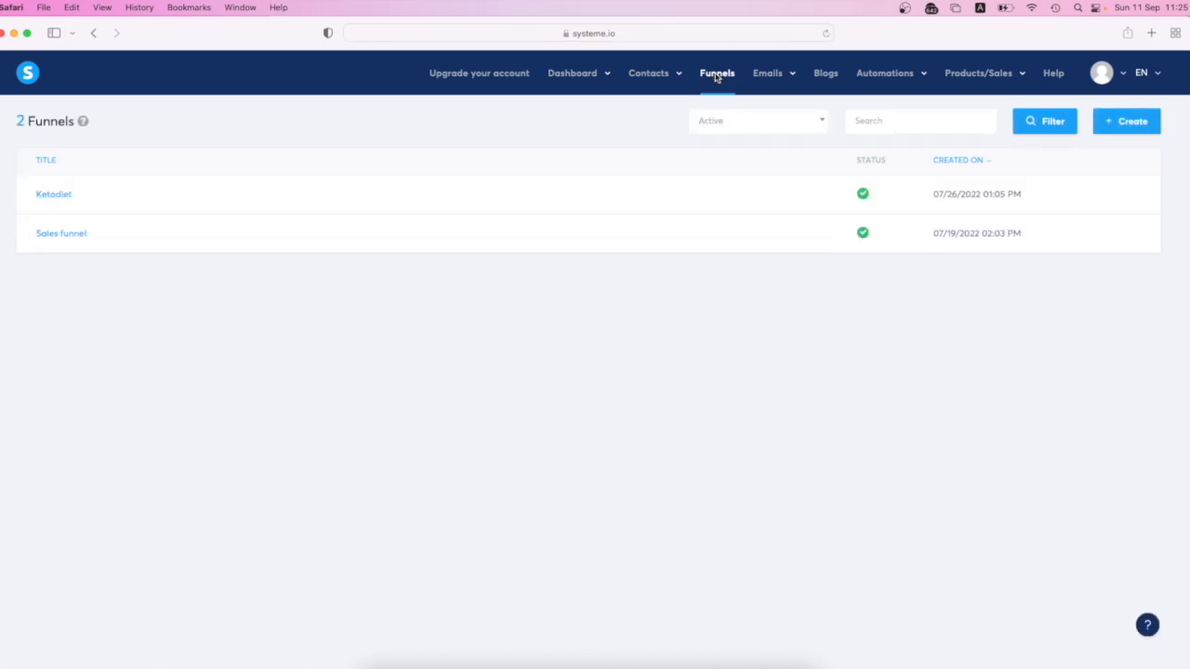
{"action": "mouse_move", "coordinate": [894, 76]}
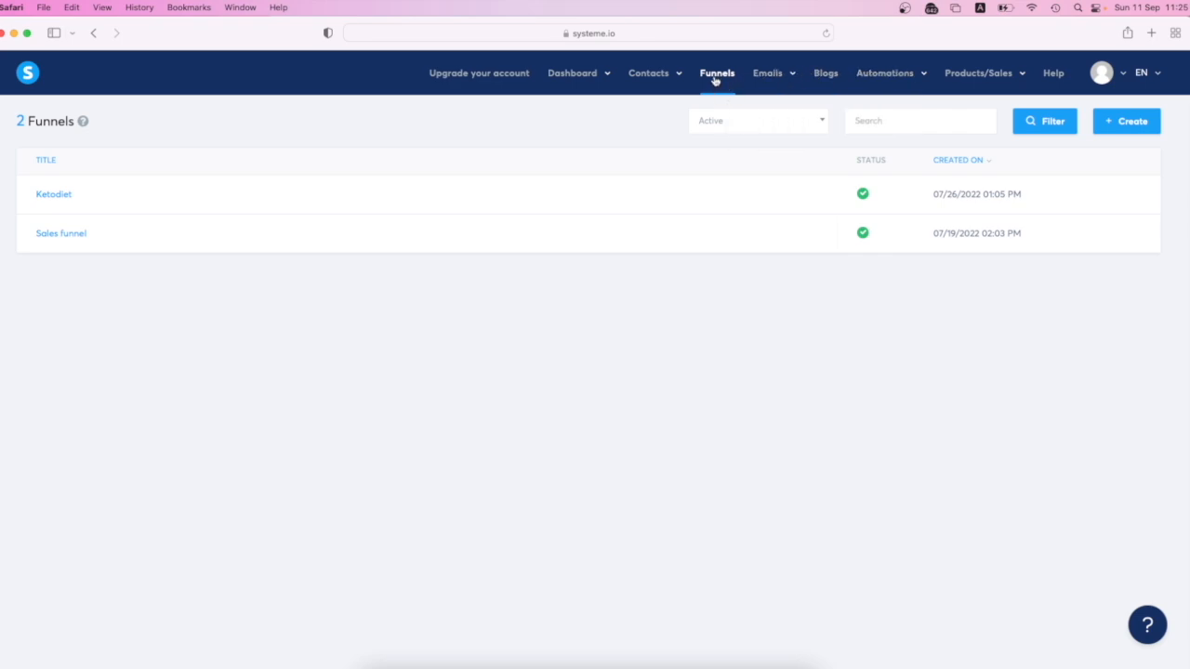
- Open the Your First Funnel email campaign and check the order and delays of its emails
{"action": "mouse_move", "coordinate": [771, 80]}
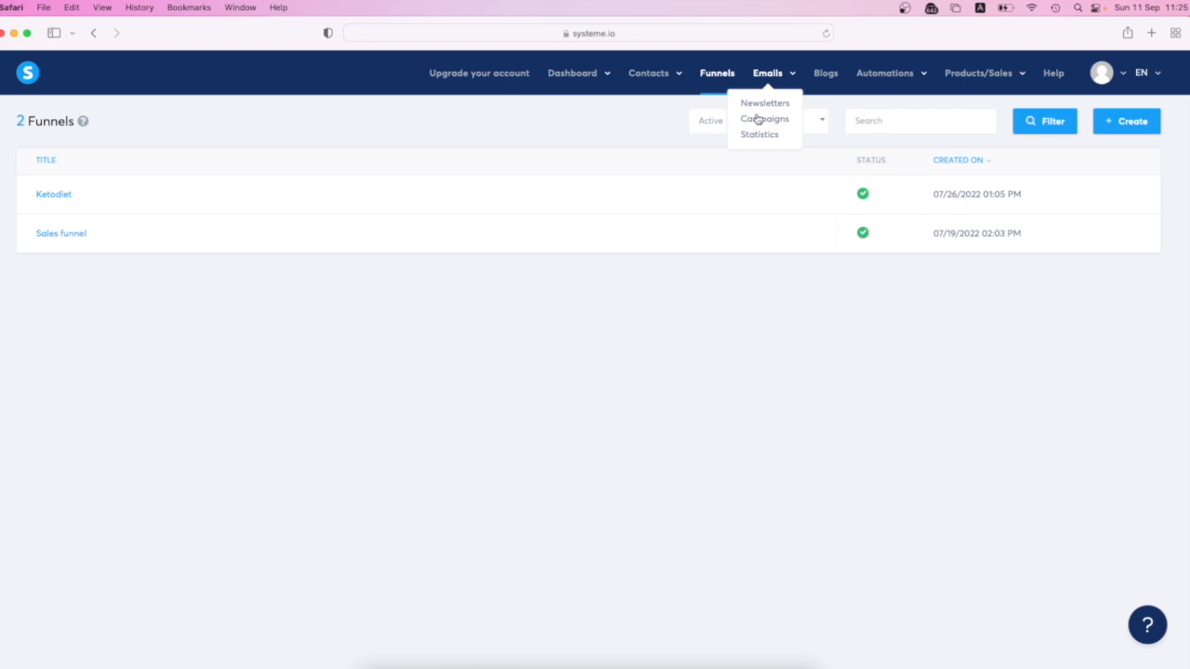
{"action": "left_click", "coordinate": [757, 119]}
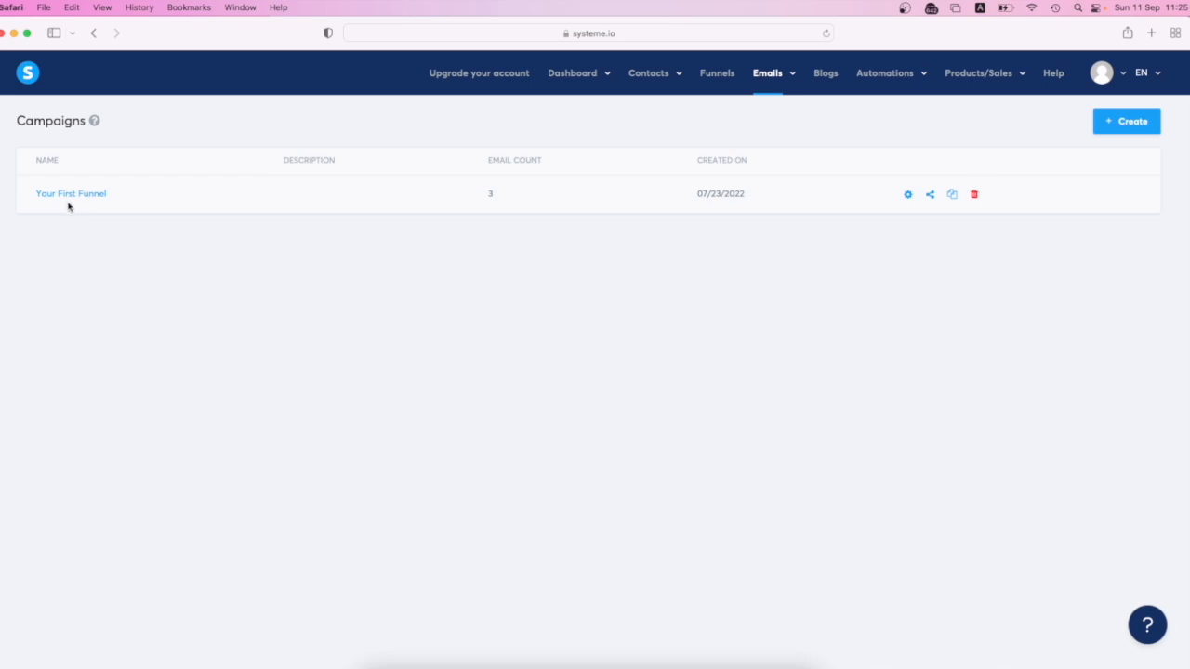
{"action": "left_click", "coordinate": [87, 196]}
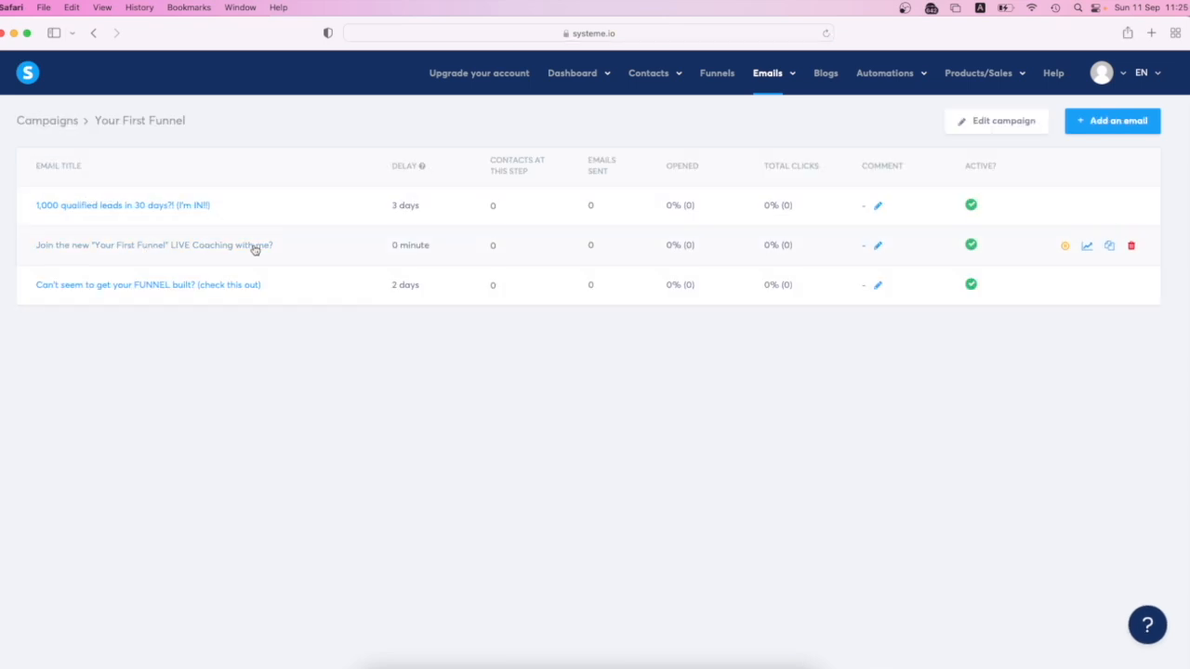
- View the Ketodiet funnel's steps, and open the Sales funnel to check its squeeze page name and URL path
{"action": "left_click", "coordinate": [718, 75]}
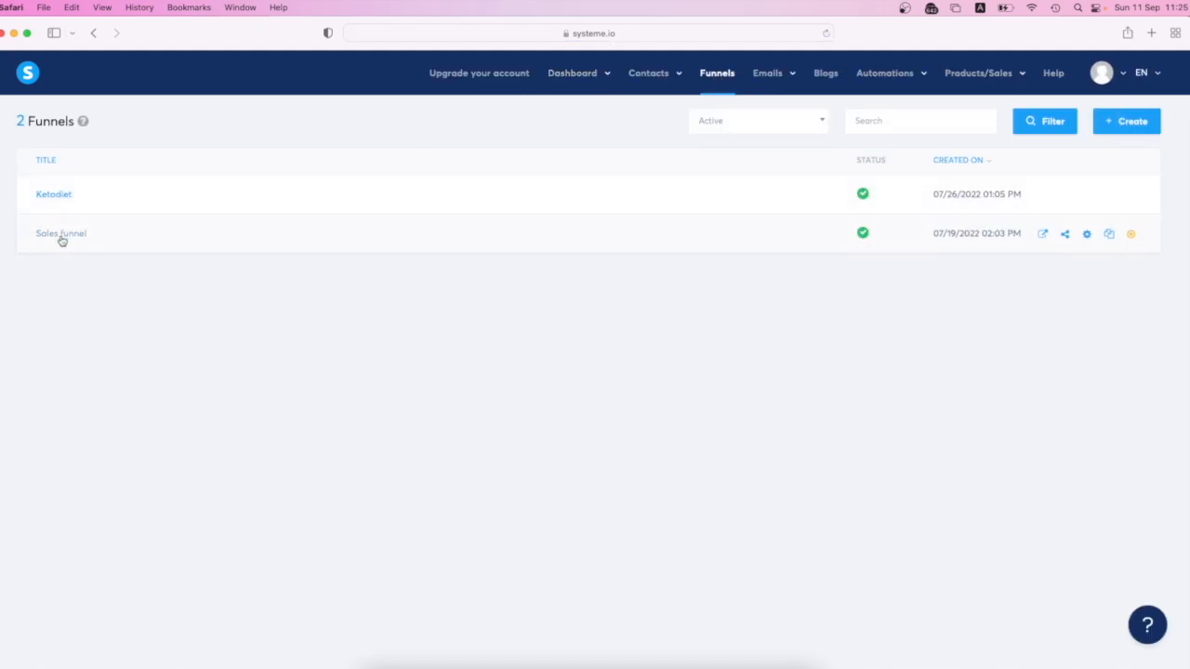
{"action": "left_click", "coordinate": [63, 201]}
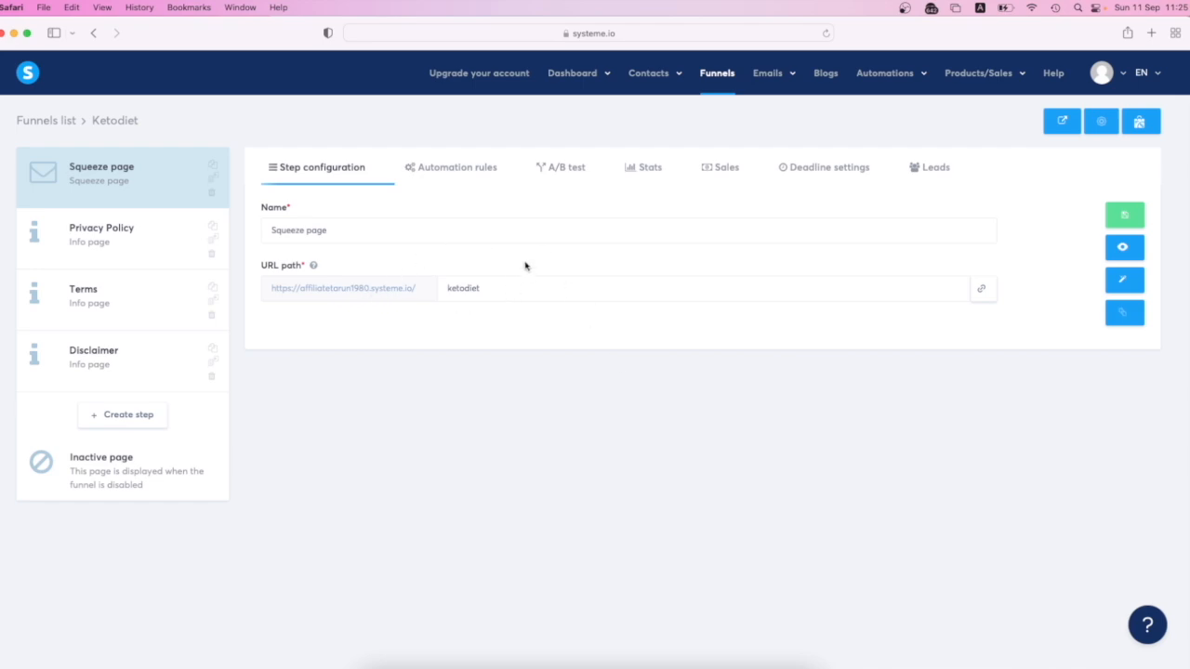
{"action": "left_click", "coordinate": [727, 77]}
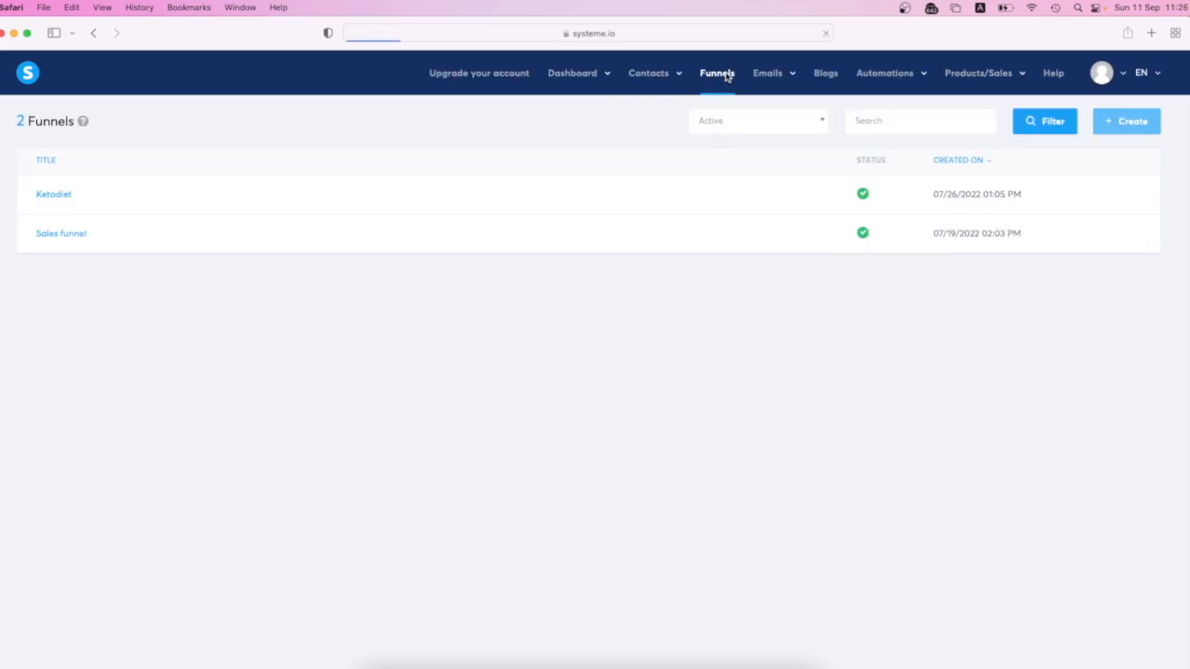
{"action": "left_click", "coordinate": [63, 233]}
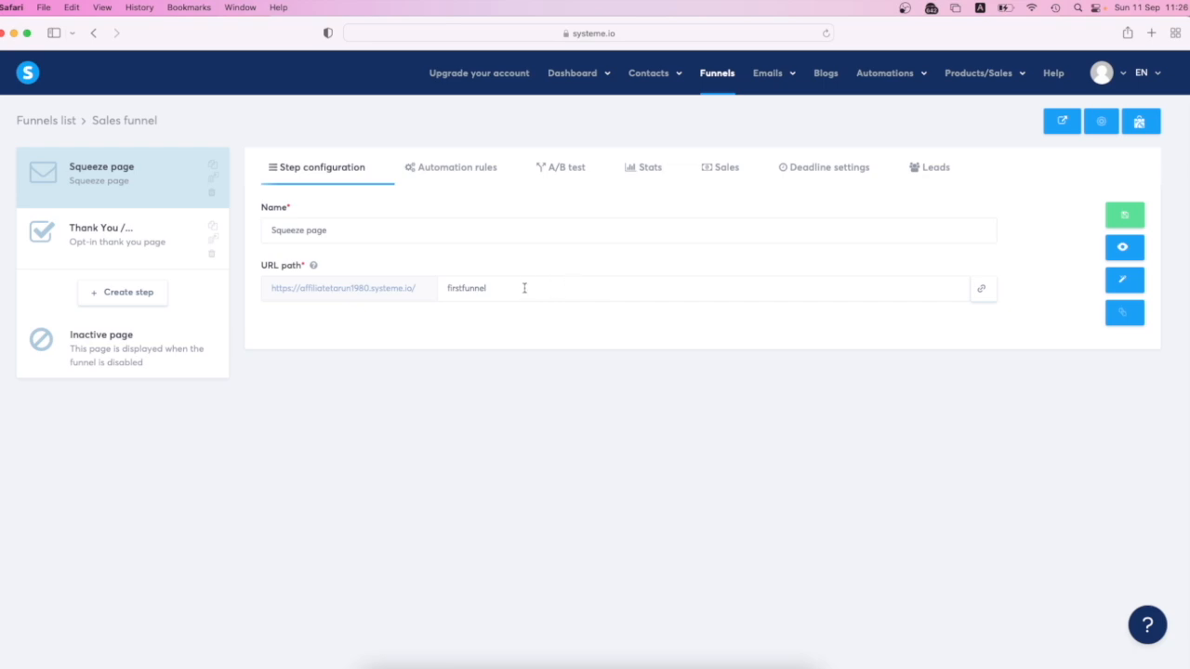
{"action": "left_click", "coordinate": [551, 288]}
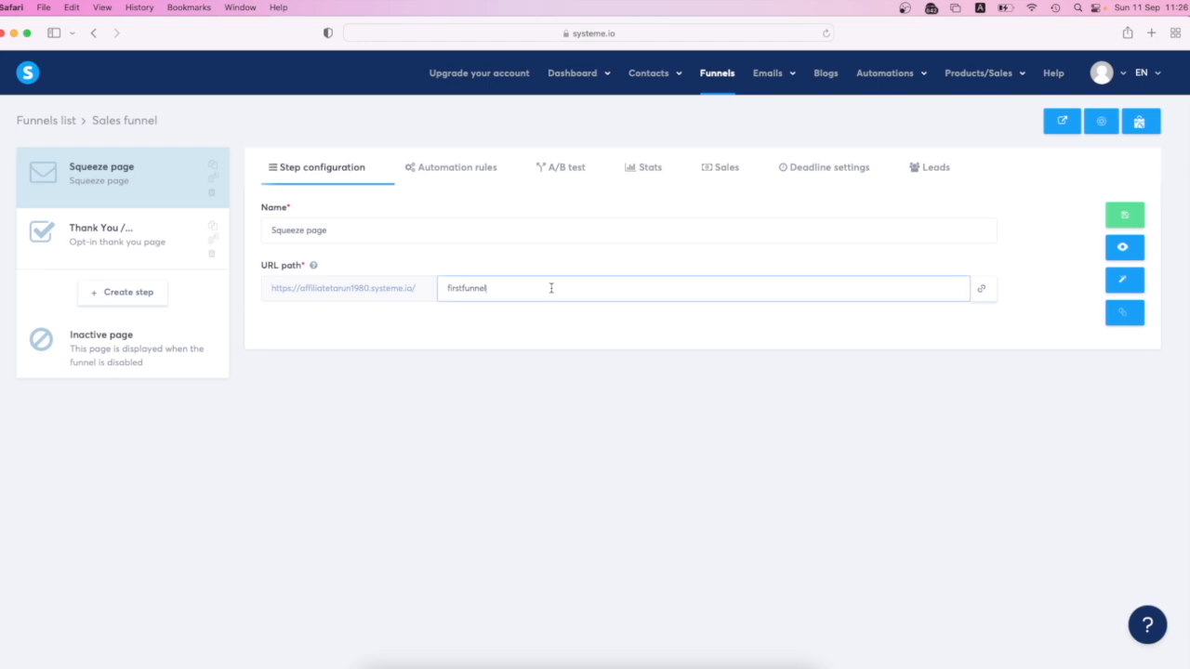
{"action": "left_click", "coordinate": [562, 340]}
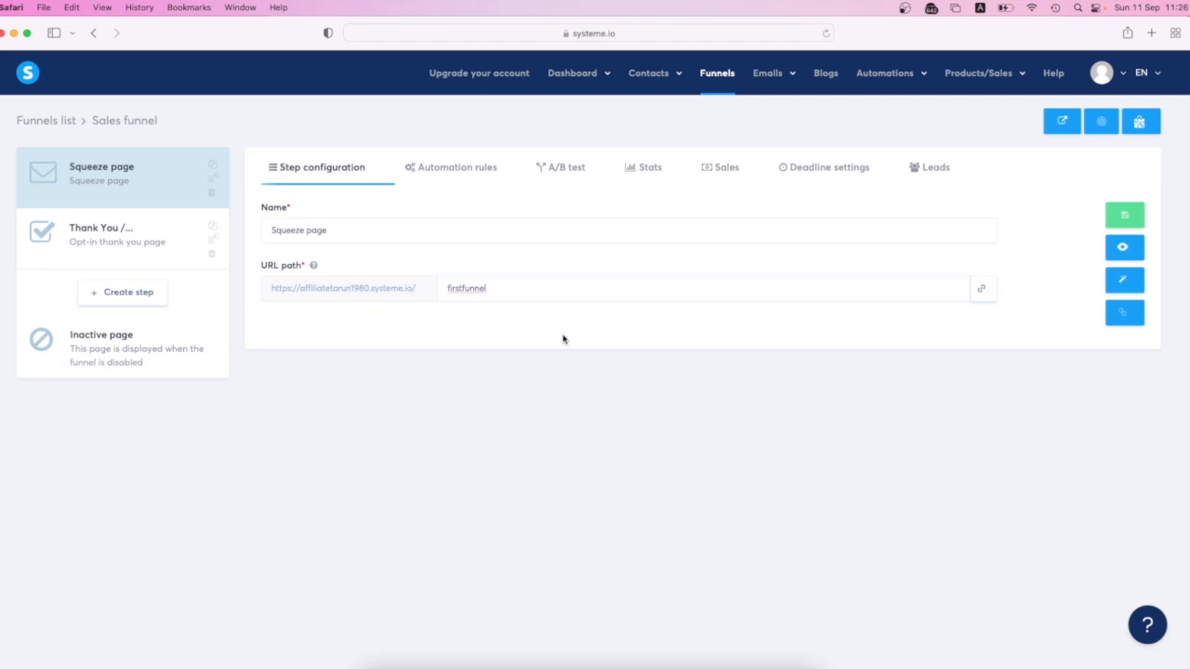
- Reopen the Your First Funnel campaign and inspect its name and description settings and an email's comment field without changing them
{"action": "mouse_move", "coordinate": [860, 77]}
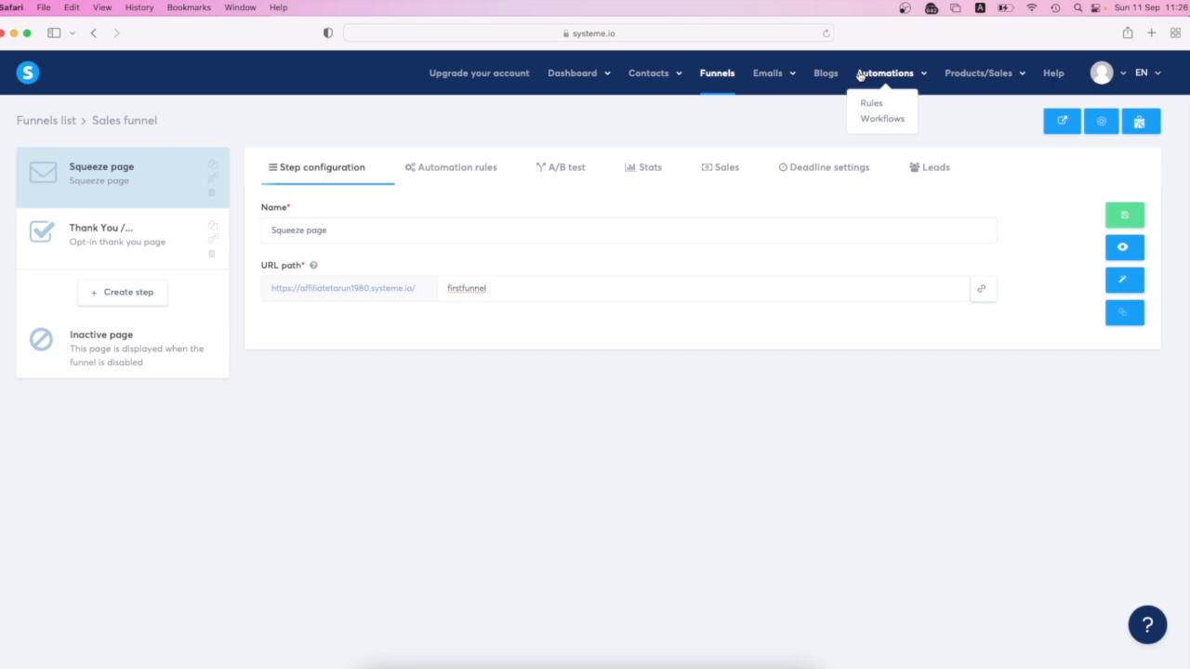
{"action": "mouse_move", "coordinate": [767, 76]}
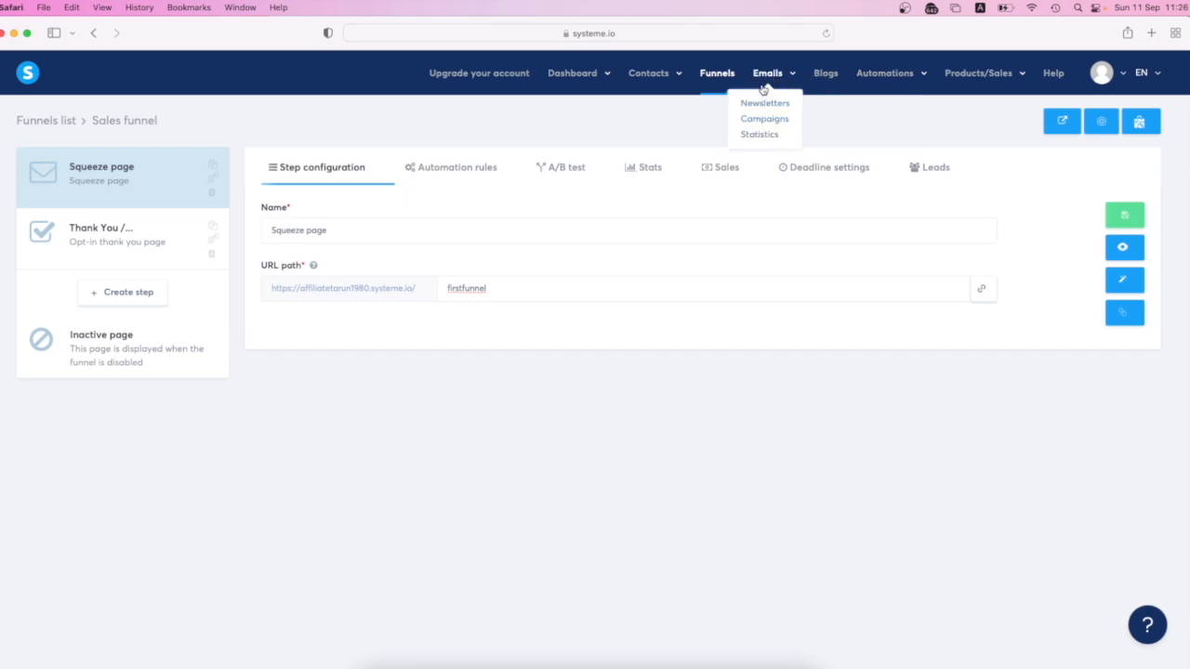
{"action": "left_click", "coordinate": [756, 121]}
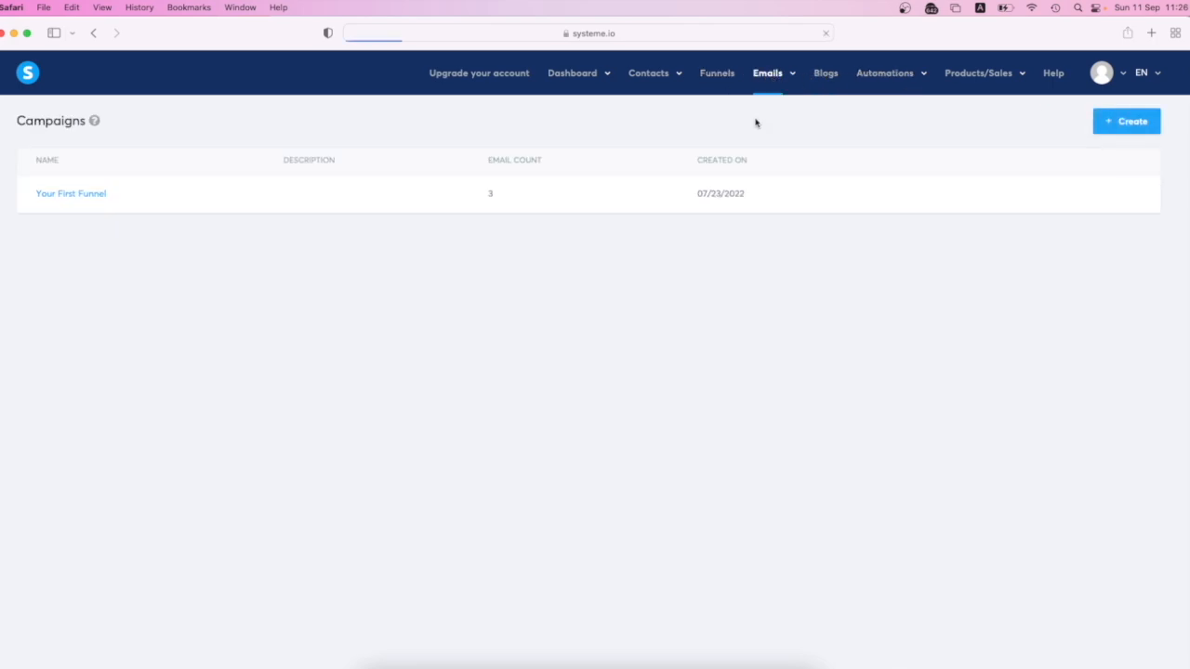
{"action": "left_click", "coordinate": [83, 197]}
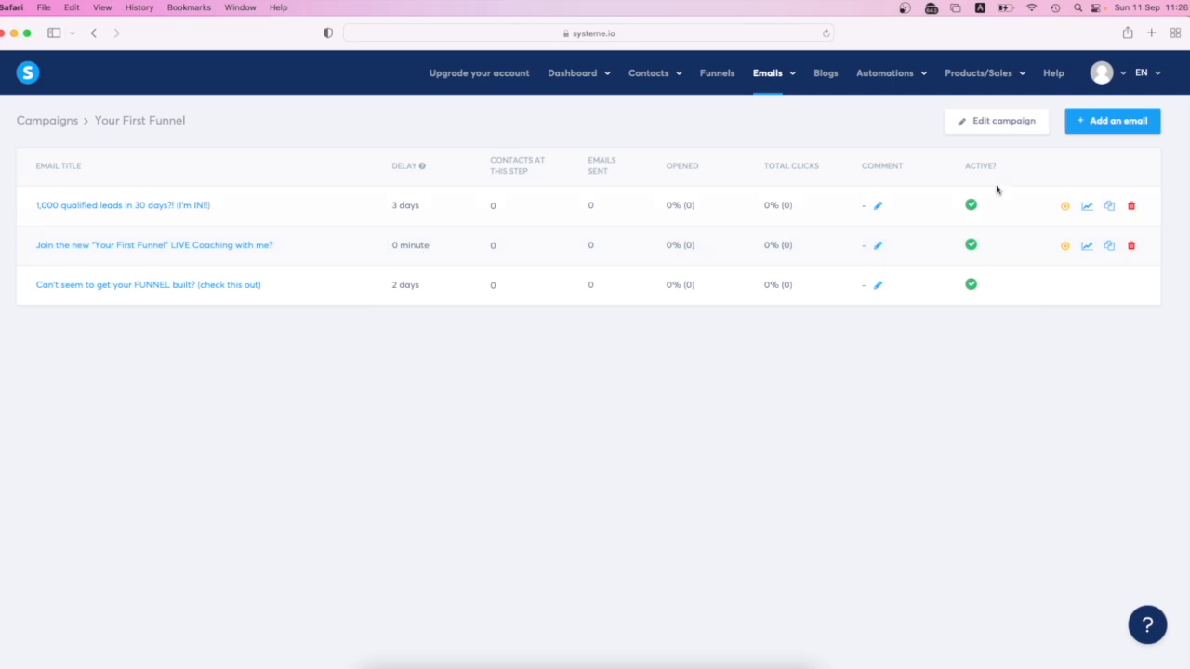
{"action": "left_click", "coordinate": [964, 126]}
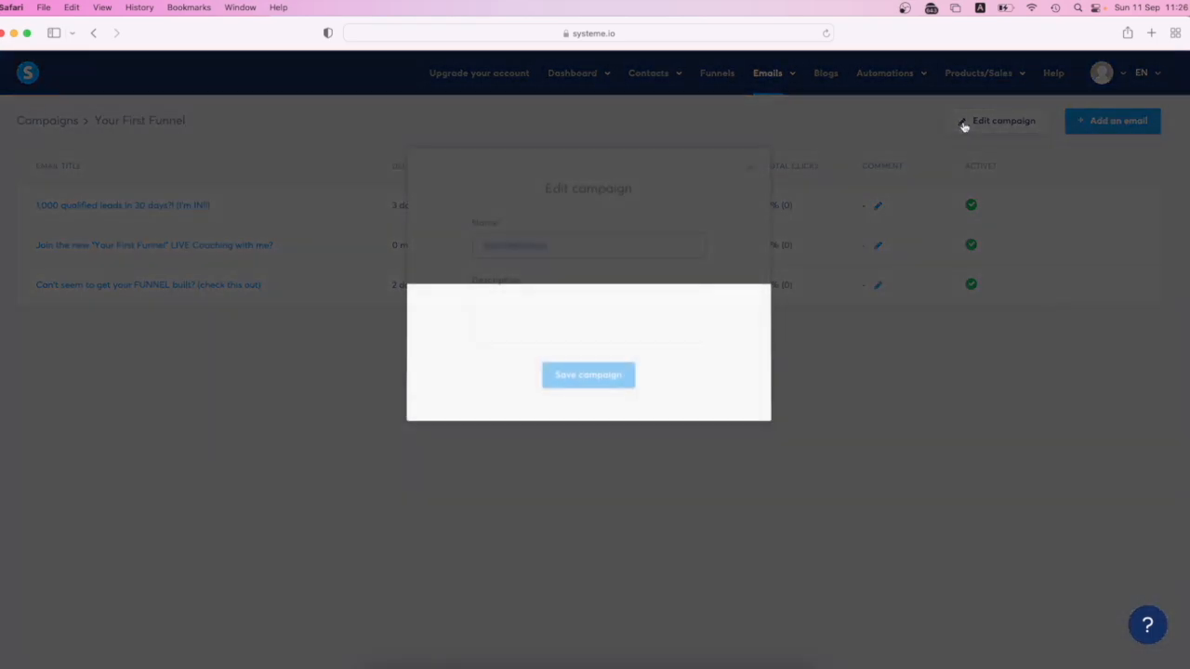
{"action": "left_click", "coordinate": [603, 305]}
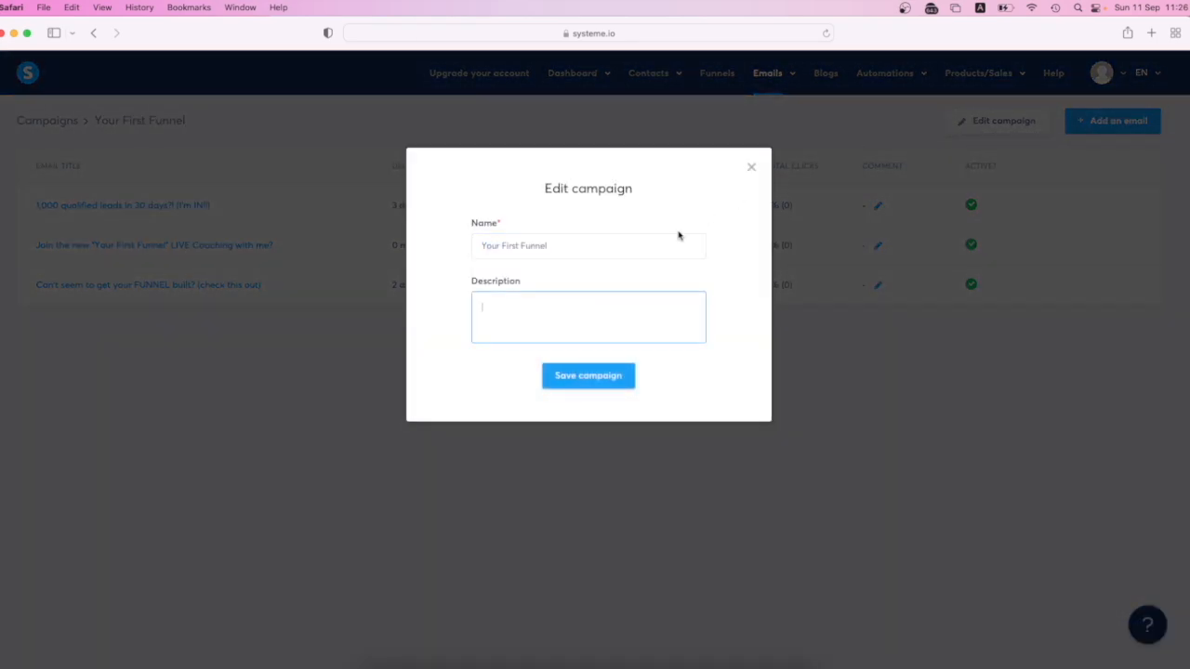
{"action": "left_click", "coordinate": [751, 168]}
{"action": "left_click", "coordinate": [877, 246]}
{"action": "left_click", "coordinate": [751, 168]}
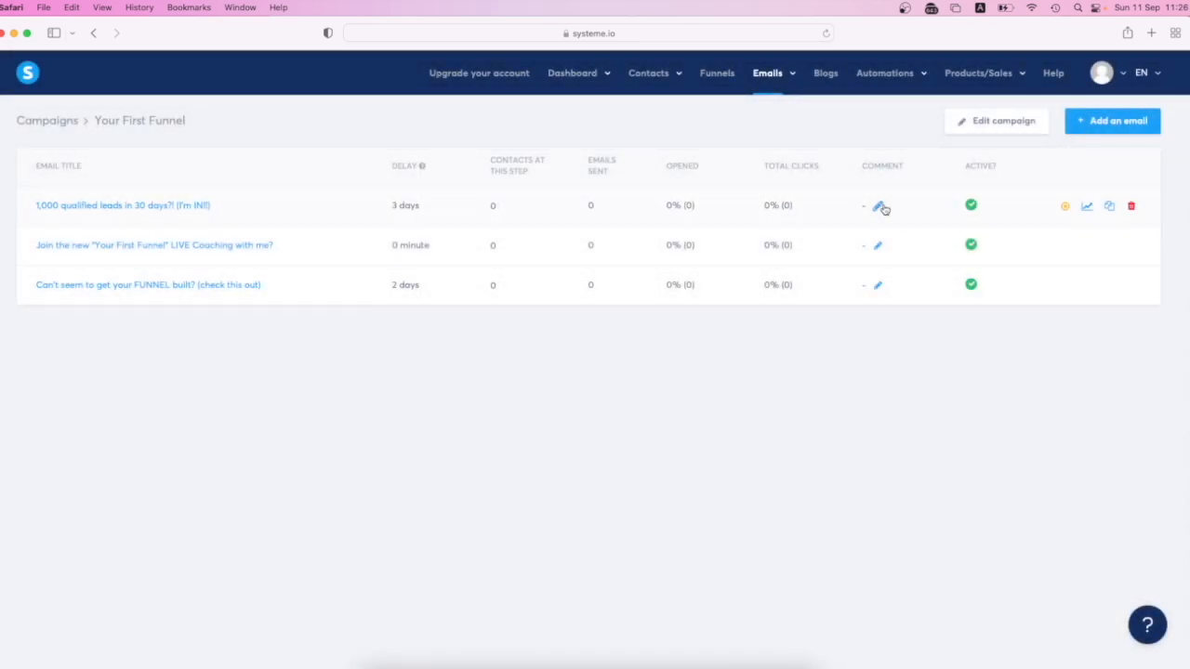
- Review the body and delay unit of the "Join the new 'Your First Funnel' LIVE Coaching with me?" email and save it
{"action": "left_click", "coordinate": [208, 247]}
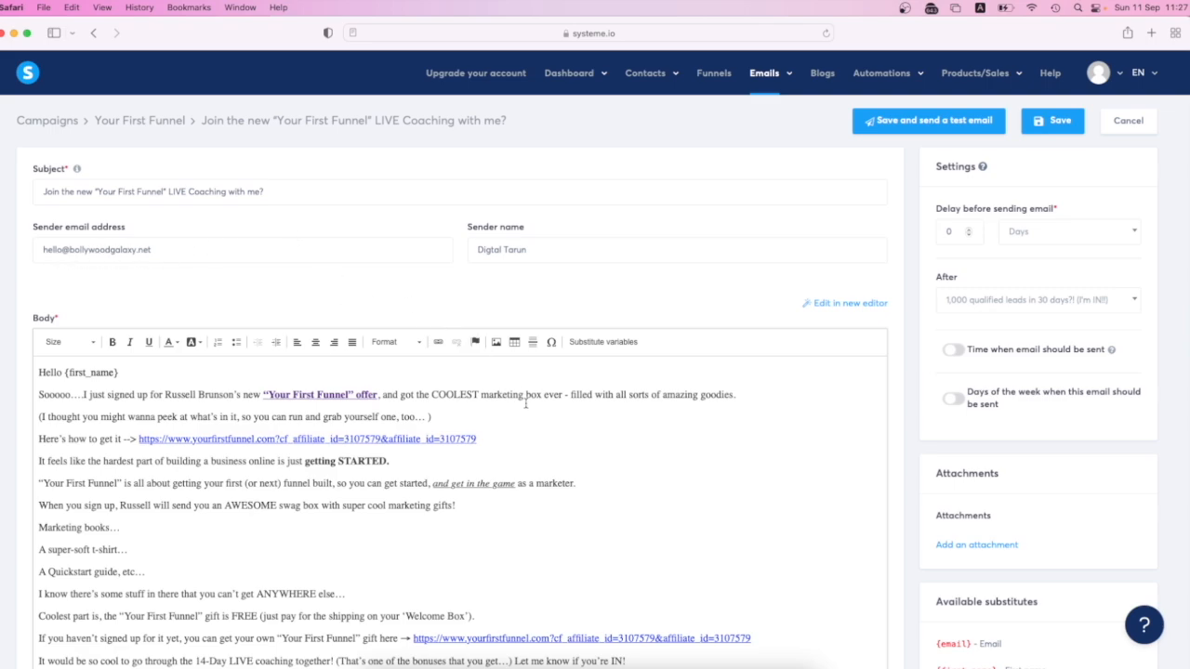
{"action": "scroll", "coordinate": [616, 478], "scroll_direction": "down", "scroll_amount": 4}
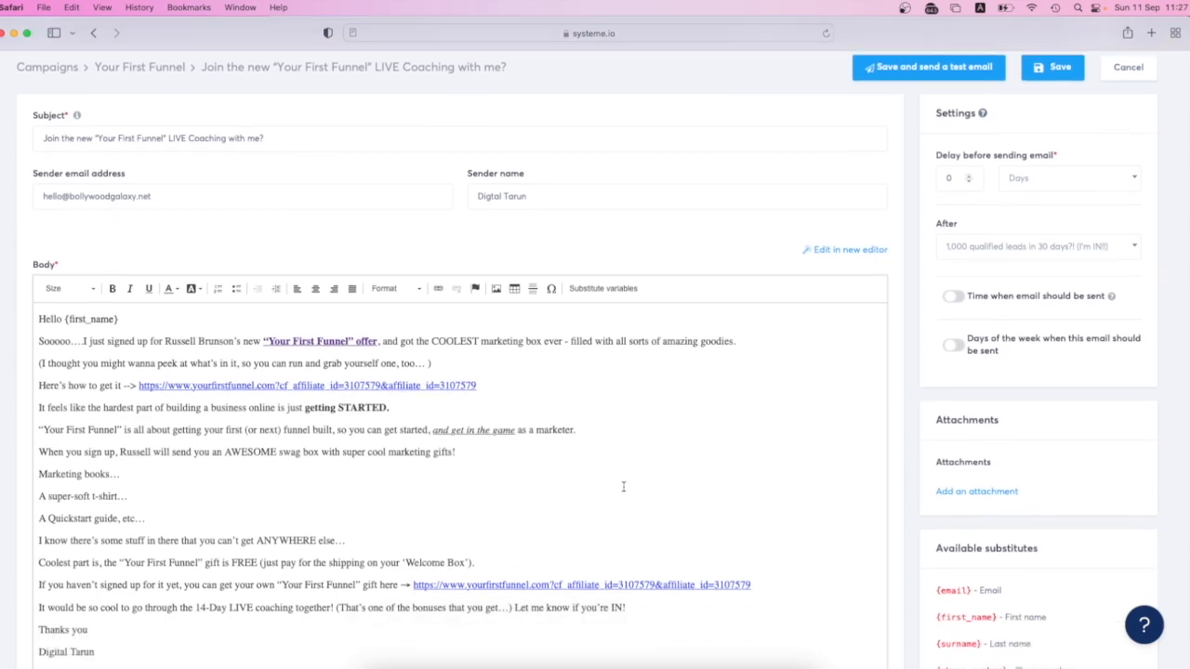
{"action": "scroll", "coordinate": [623, 486], "scroll_direction": "up", "scroll_amount": 5}
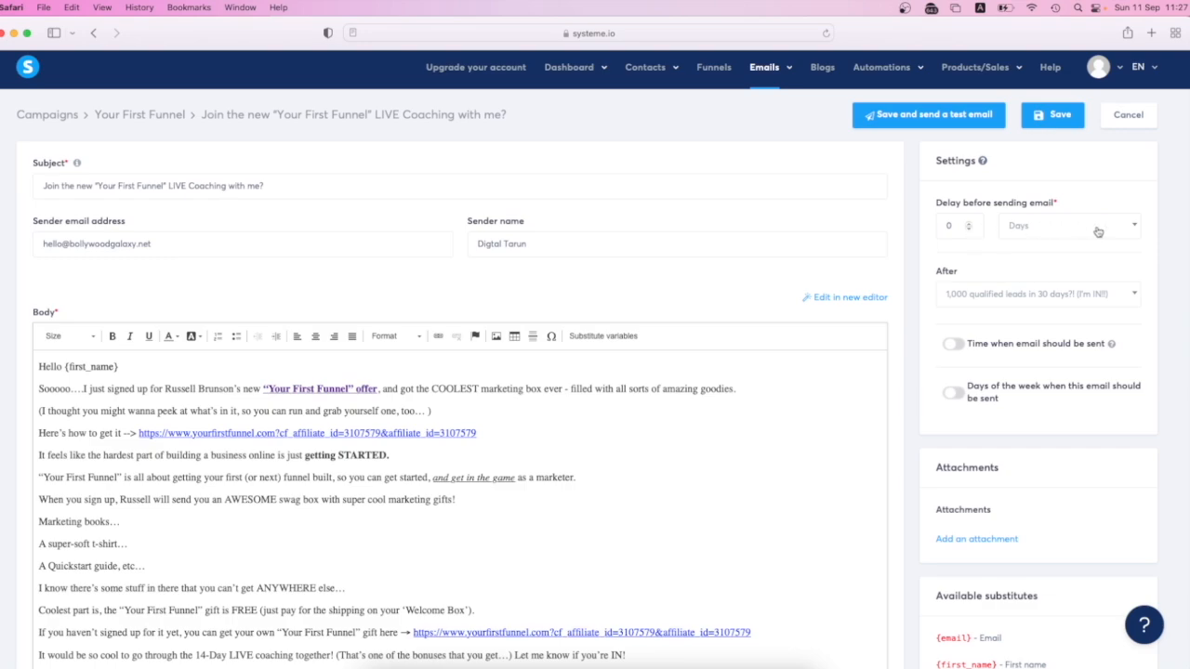
{"action": "left_click", "coordinate": [1139, 230]}
{"action": "left_click", "coordinate": [1028, 251]}
{"action": "left_click", "coordinate": [1048, 123]}
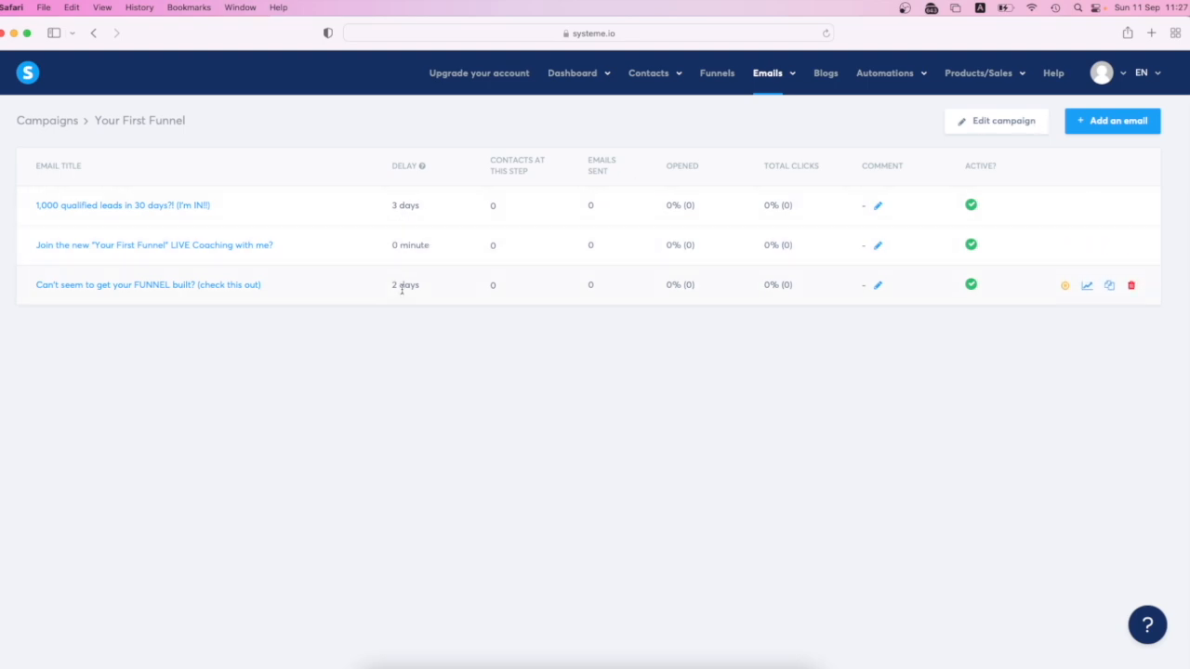
- Set the sending delay of the "Can't seem to get your FUNNEL built? (check this out)" email to 1 day and save it
{"action": "left_click", "coordinate": [233, 288]}
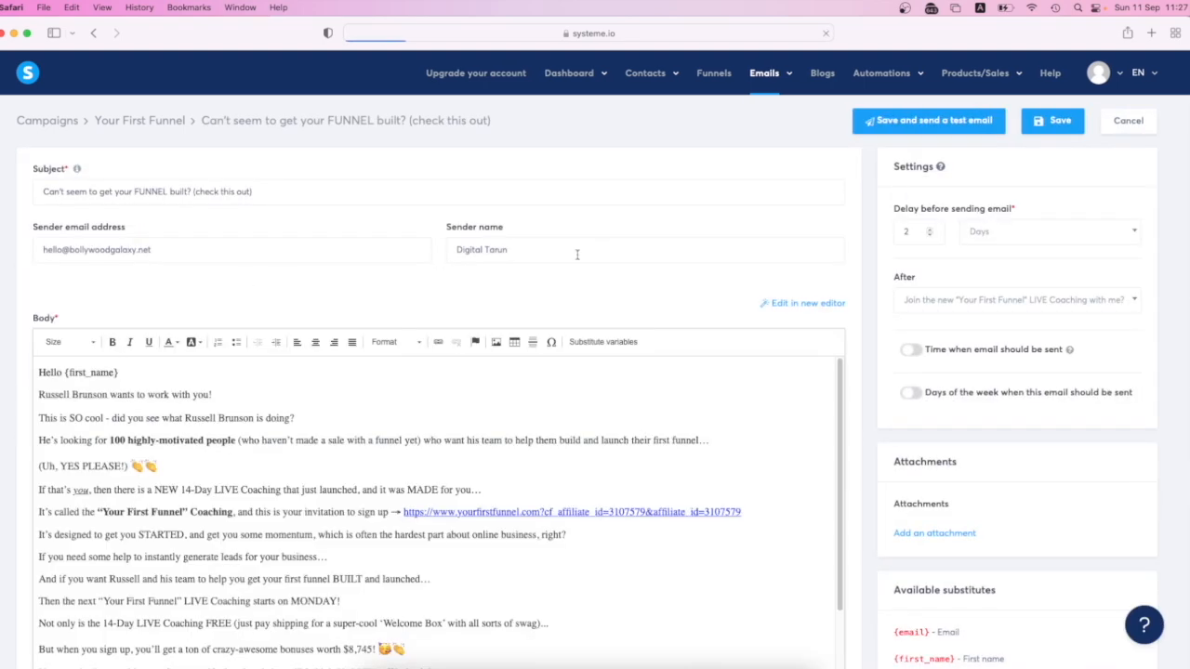
{"action": "left_click", "coordinate": [927, 231]}
{"action": "left_click", "coordinate": [1041, 123]}
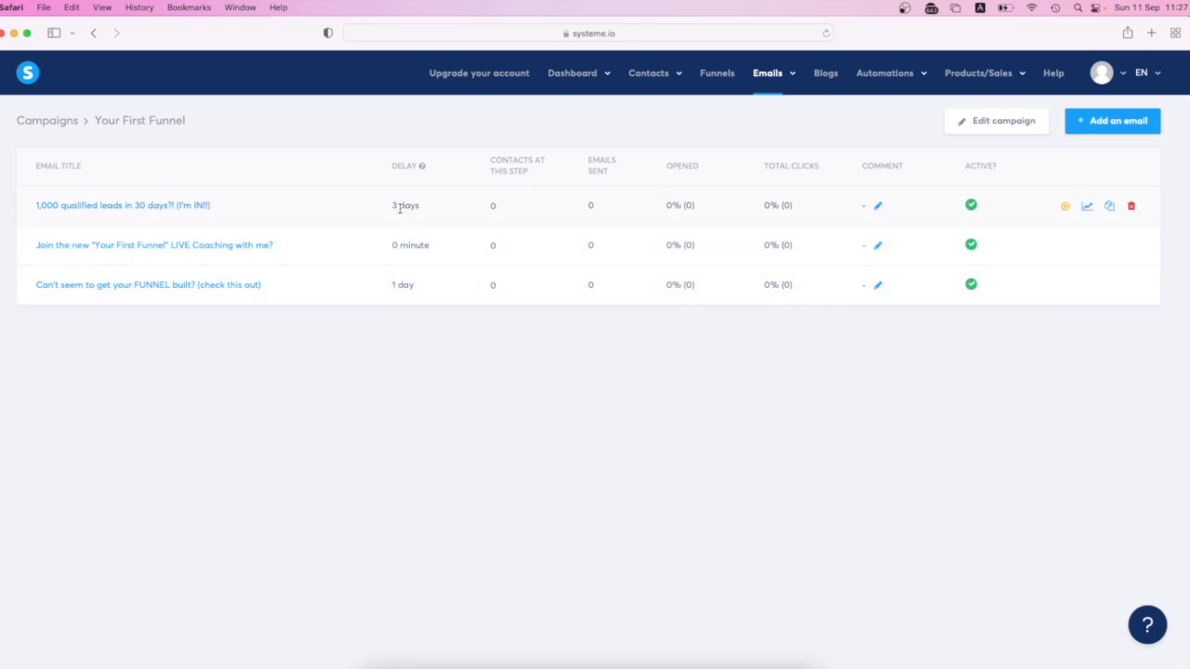
- Reduce the sending delay of the "1,000 qualified leads in 30 days?! (I'm IN!!)" email and save it
{"action": "left_click", "coordinate": [192, 206]}
{"action": "left_click", "coordinate": [968, 239]}
{"action": "left_click", "coordinate": [1043, 121]}
- Remove both the tag and campaign actions from the Sales funnel squeeze page's "Funnel step form subscribed" automation rule and save the rule
{"action": "left_click", "coordinate": [718, 74]}
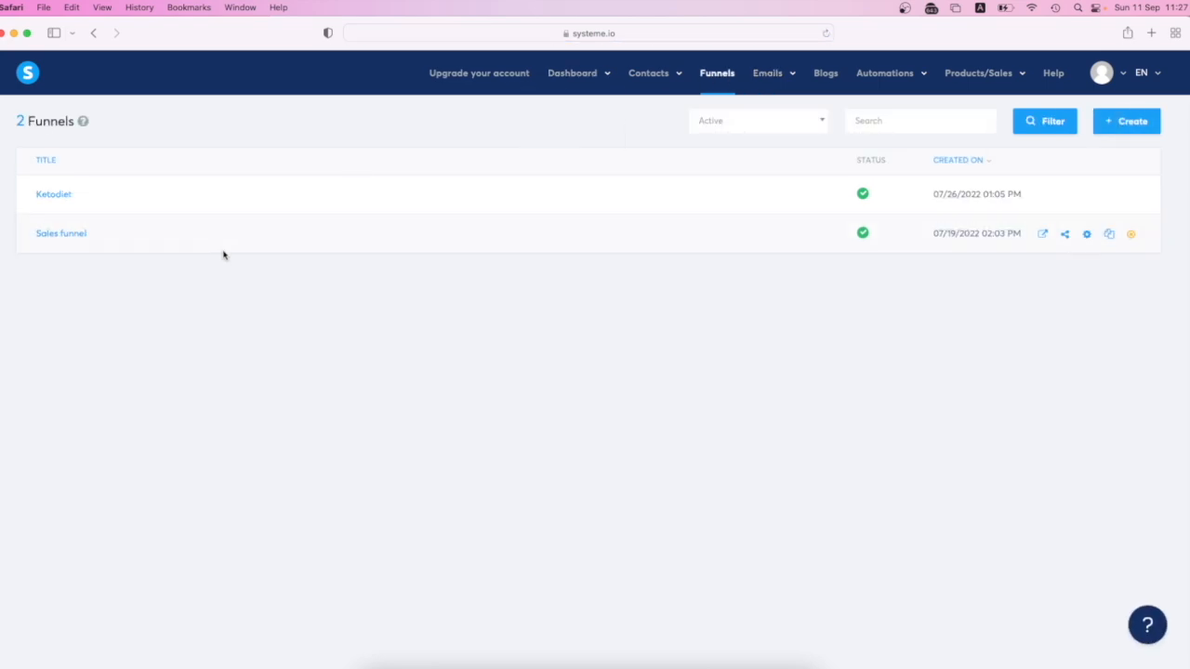
{"action": "left_click", "coordinate": [69, 235]}
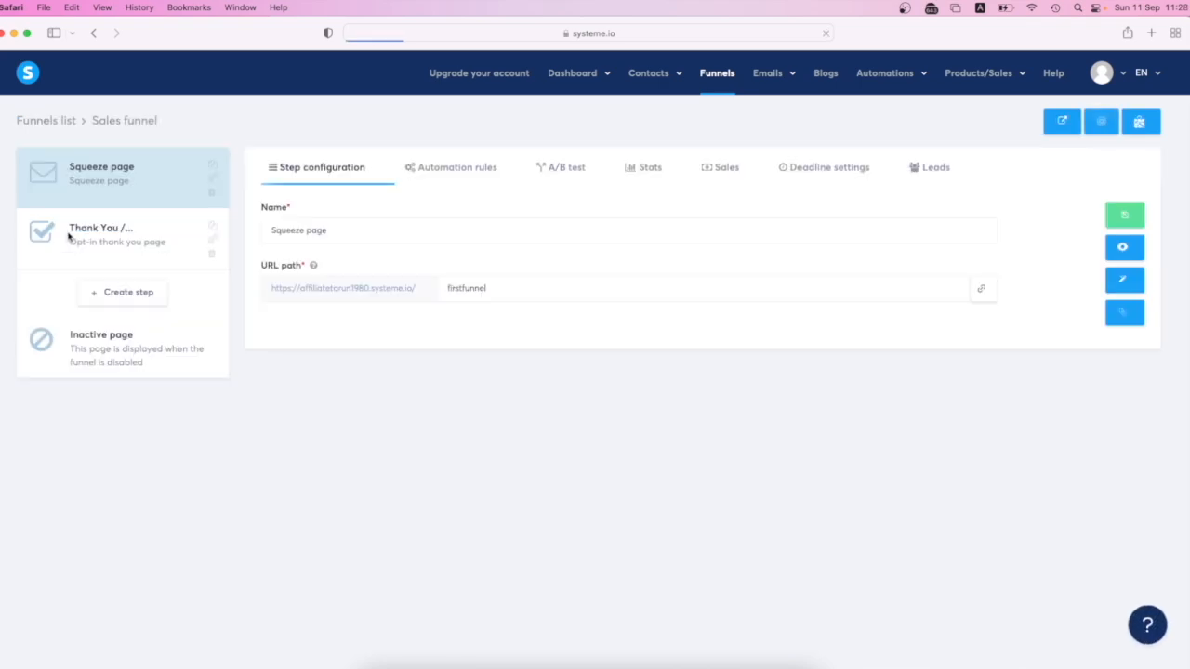
{"action": "left_click", "coordinate": [453, 171]}
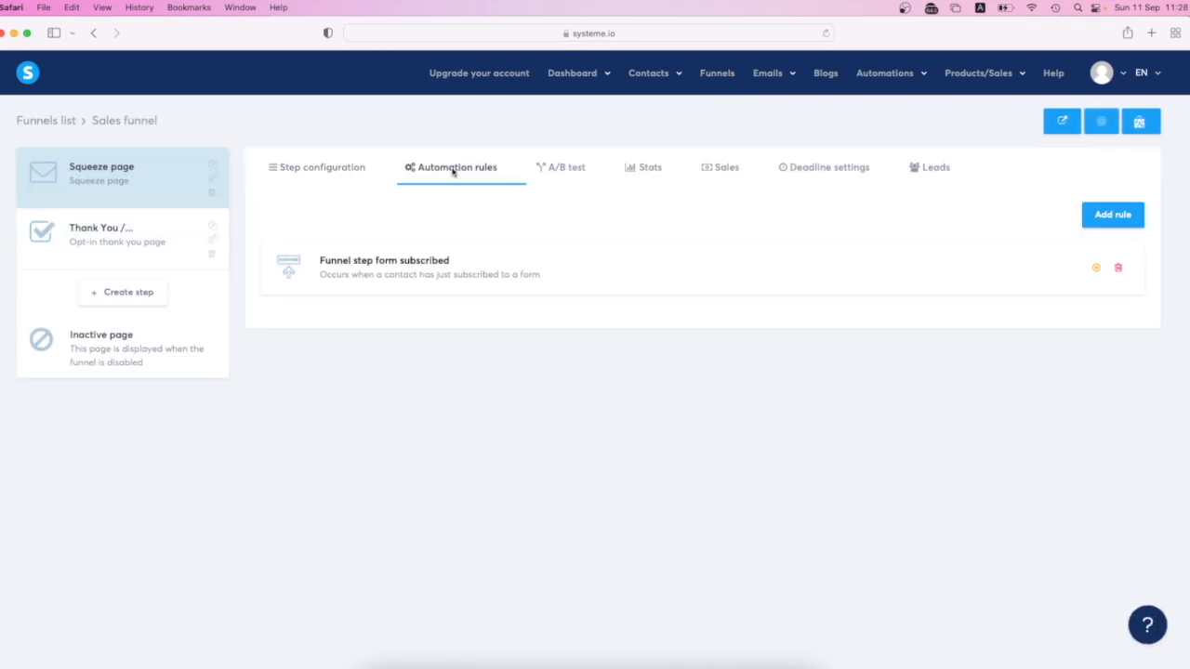
{"action": "left_click", "coordinate": [415, 269]}
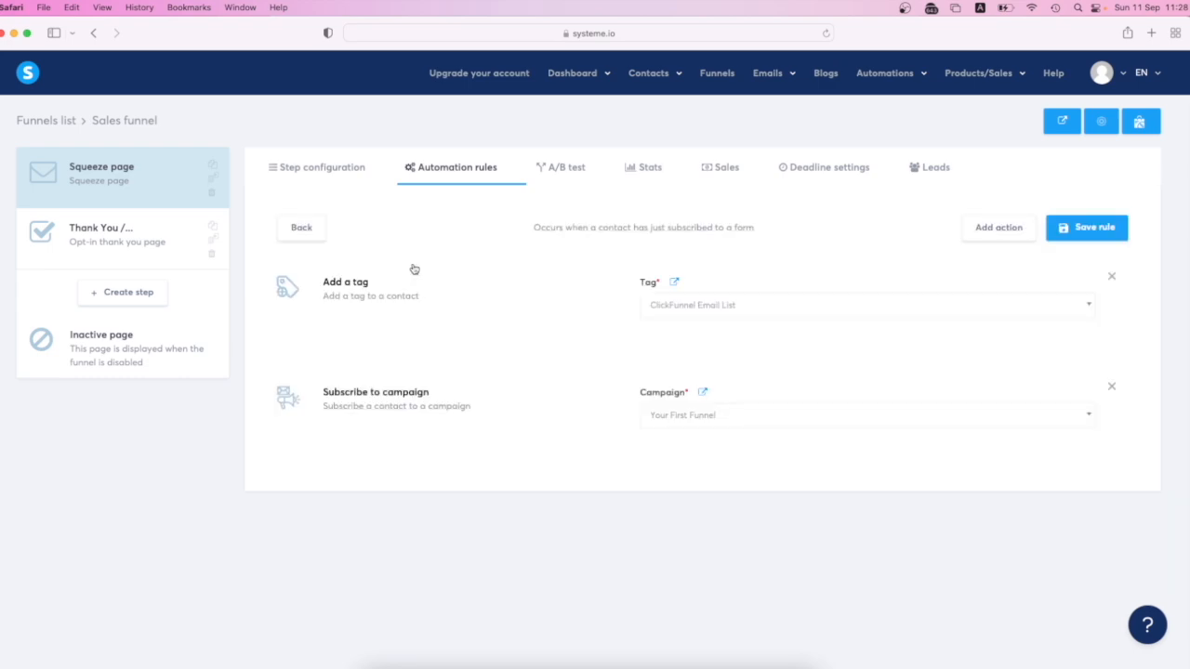
{"action": "left_click", "coordinate": [1111, 278]}
{"action": "left_click", "coordinate": [1111, 279]}
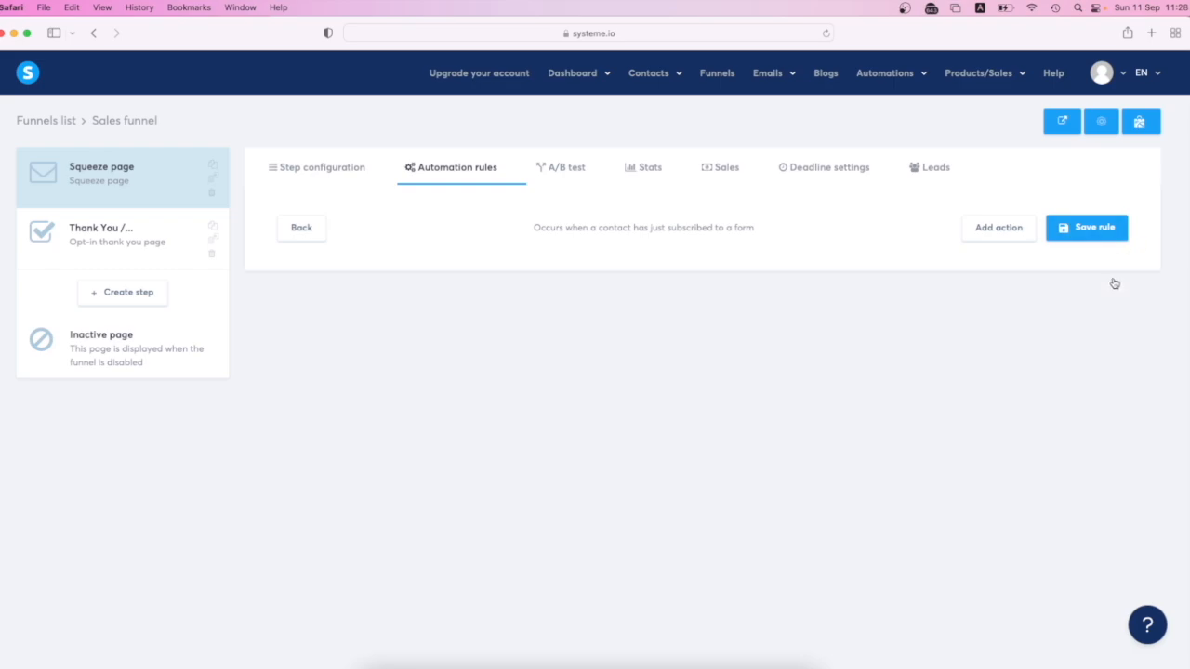
{"action": "left_click", "coordinate": [1086, 228]}
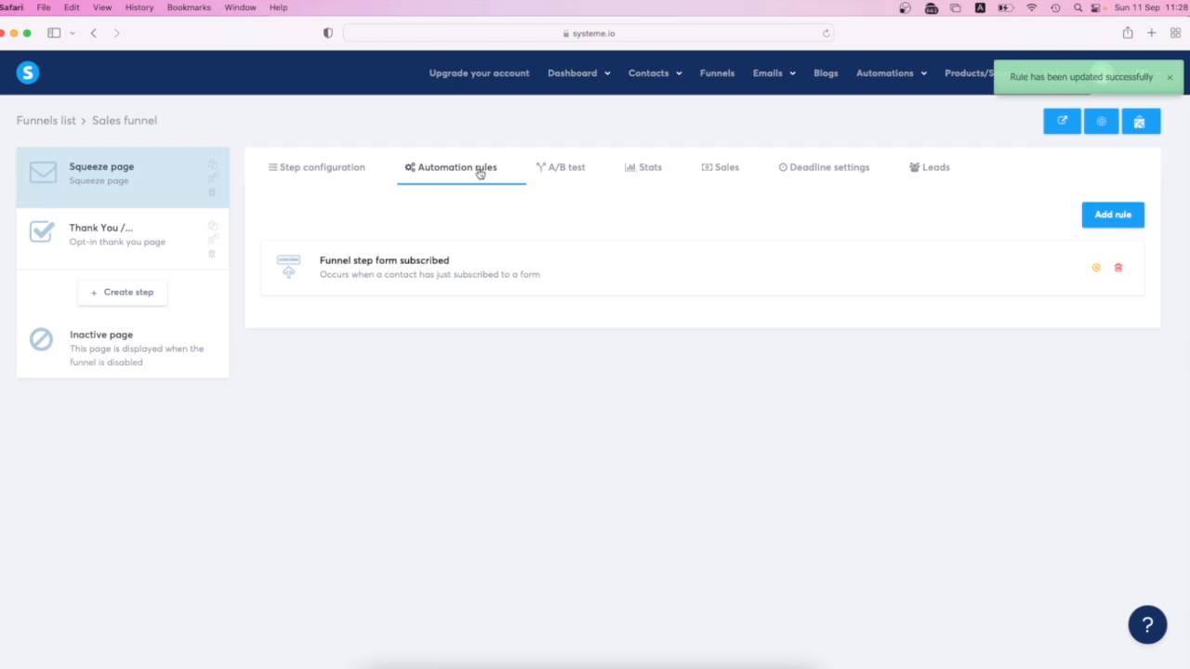
- Give the "Funnel step form subscribed" rule an Add a tag action using ClickFunnel Email List, save it and open the trigger choices for another rule
{"action": "left_click", "coordinate": [380, 273]}
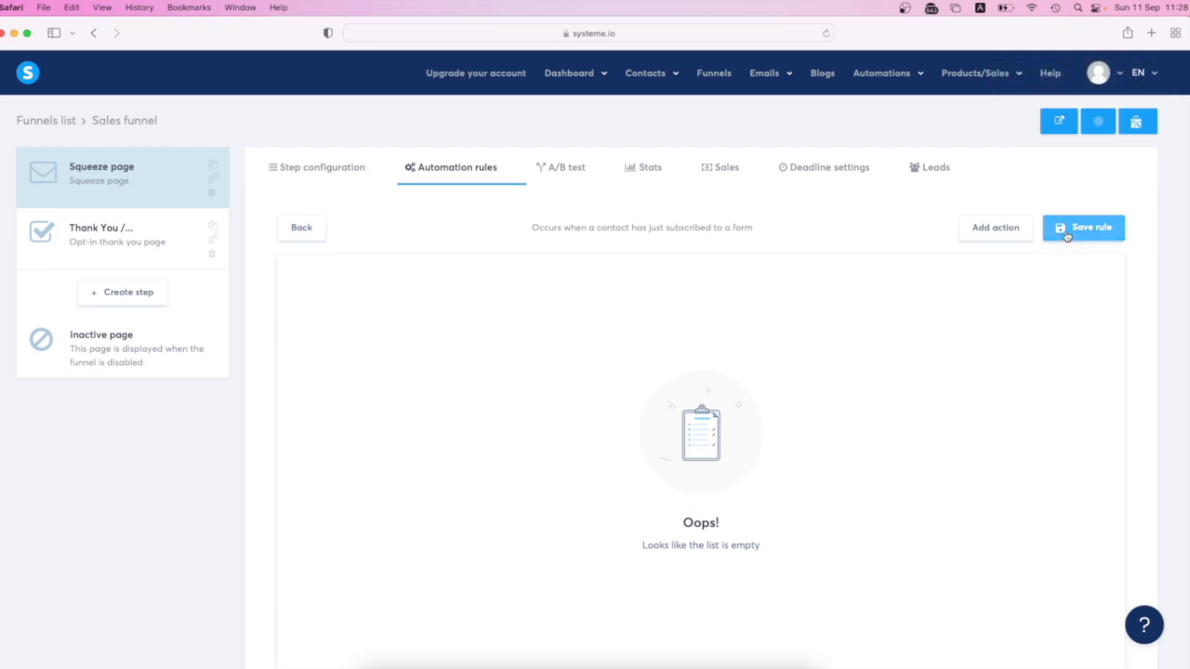
{"action": "left_click", "coordinate": [978, 234]}
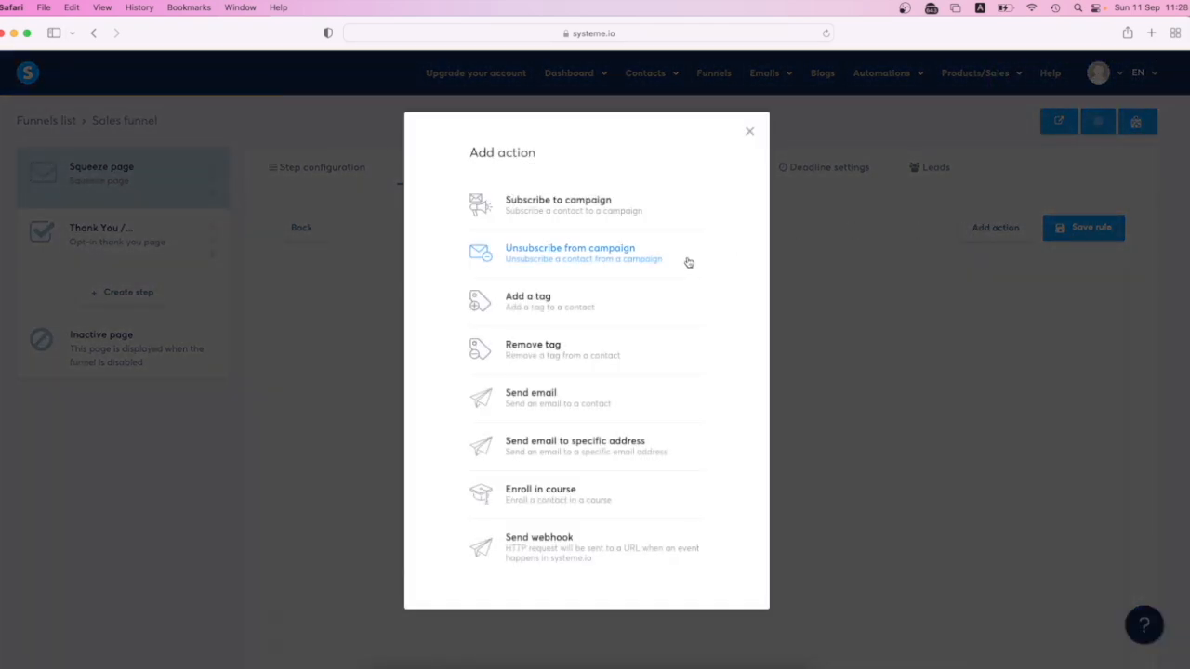
{"action": "left_click", "coordinate": [565, 310]}
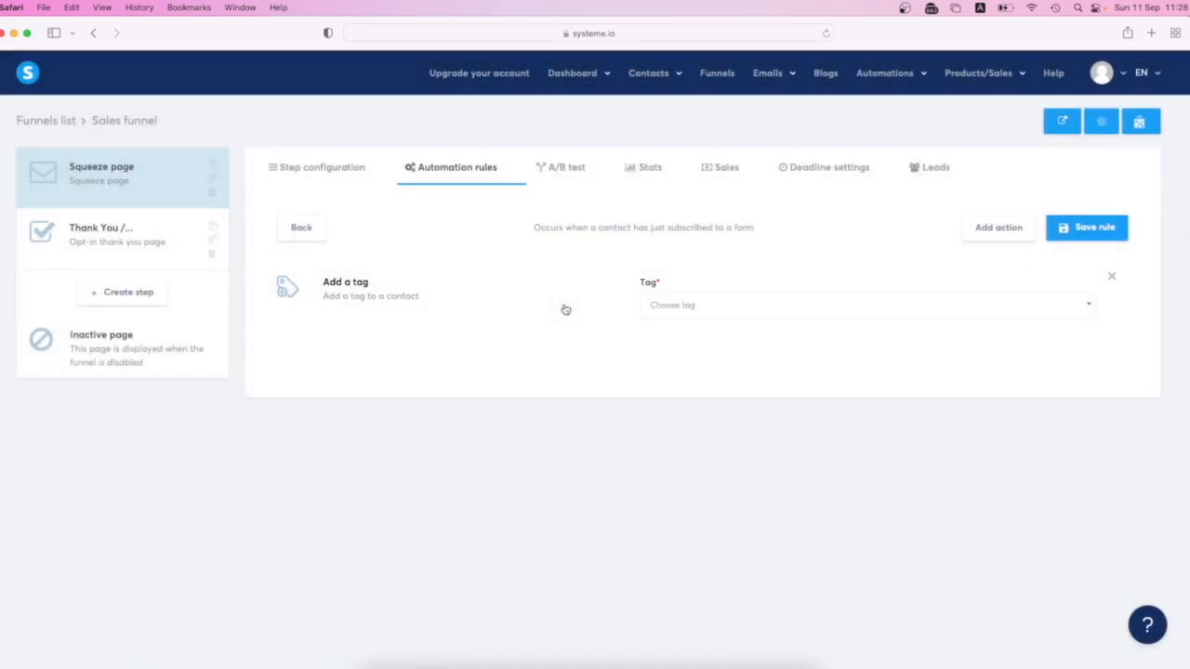
{"action": "left_click", "coordinate": [1088, 312]}
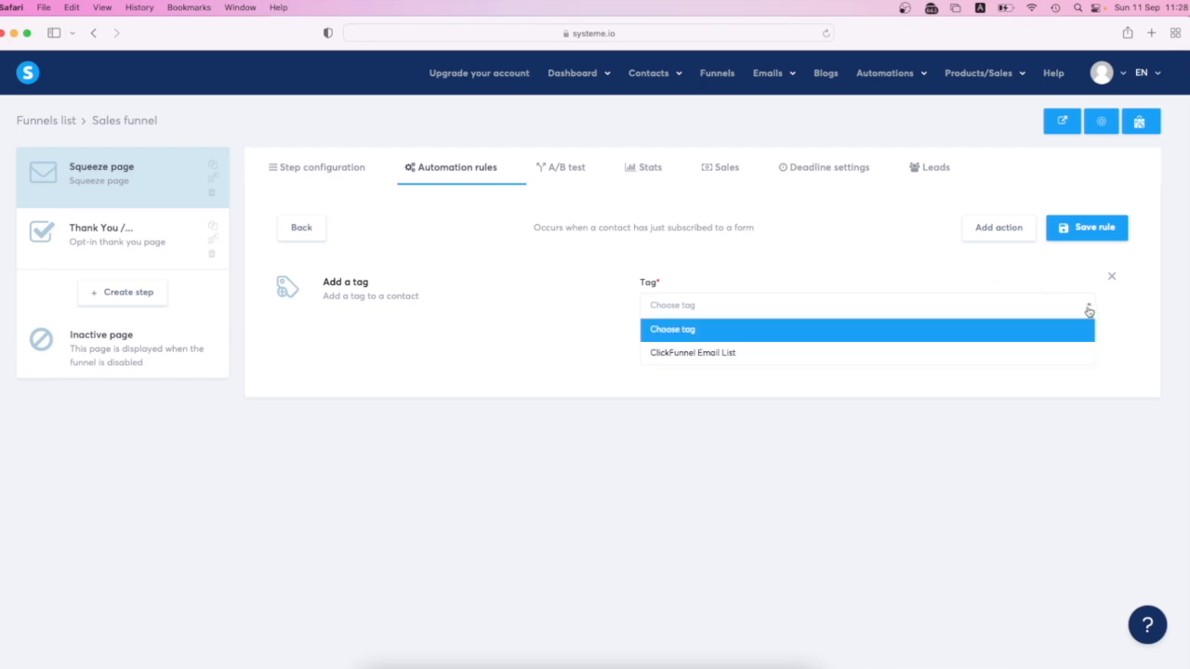
{"action": "left_click", "coordinate": [728, 354]}
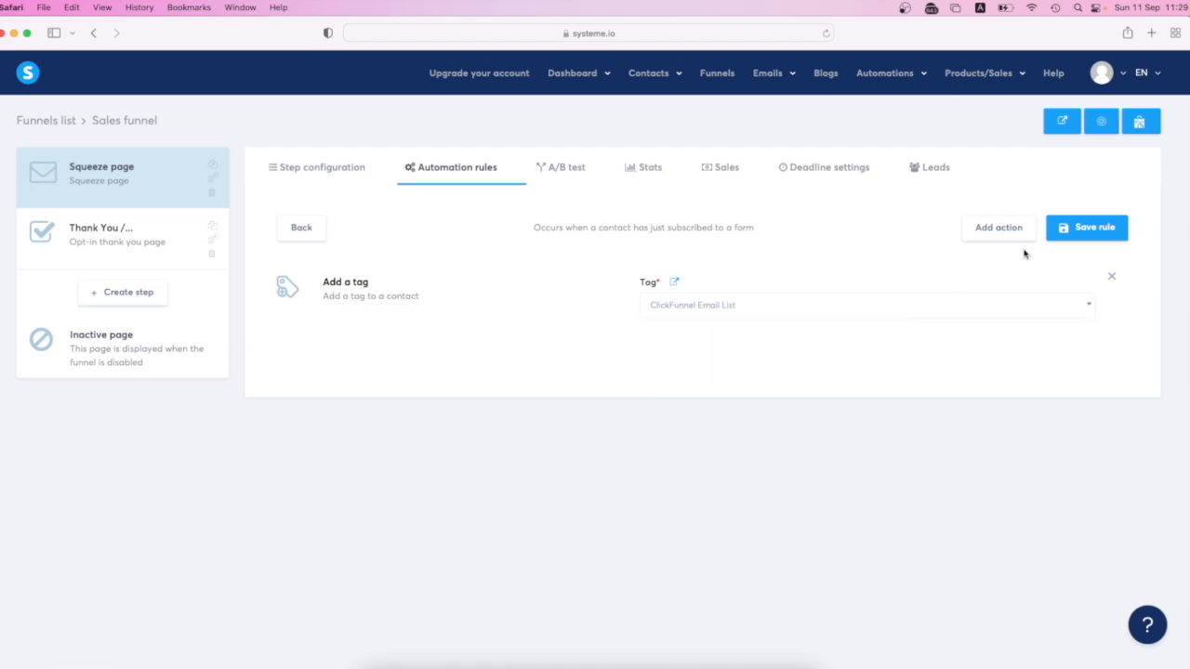
{"action": "left_click", "coordinate": [1090, 232]}
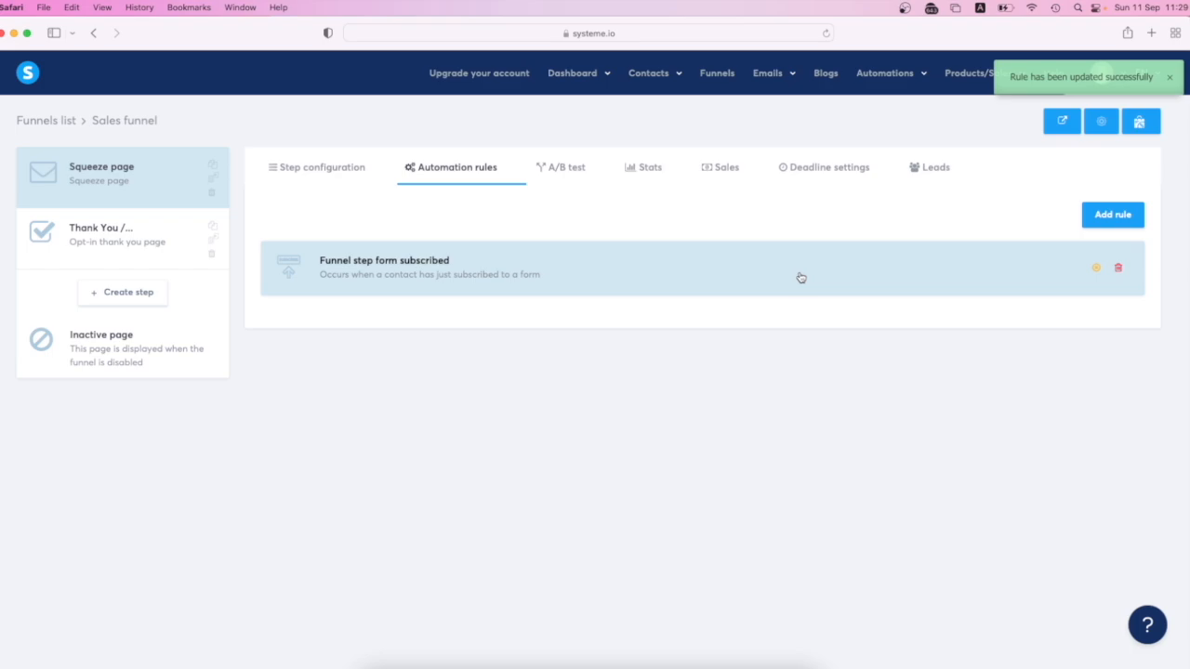
{"action": "left_click", "coordinate": [1096, 219]}
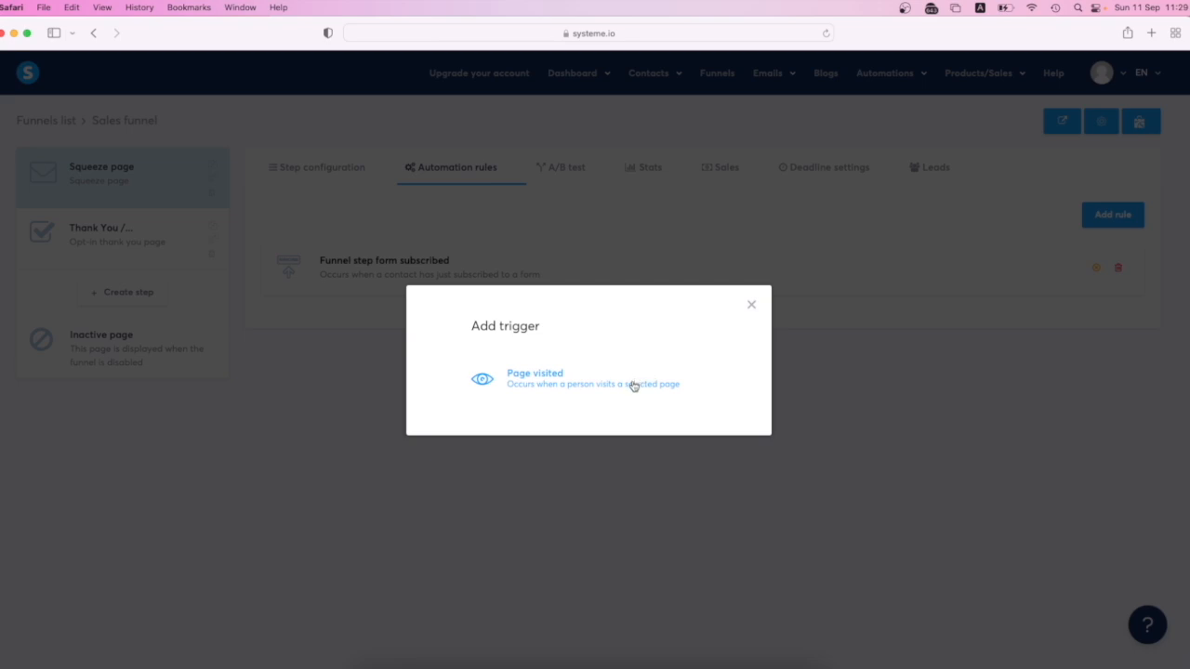
- Add a Subscribe to campaign action for Your First Funnel to the "Funnel step form subscribed" rule, keep the ClickFunnel Email List tag and save
{"action": "left_click", "coordinate": [752, 305]}
{"action": "left_click", "coordinate": [757, 276]}
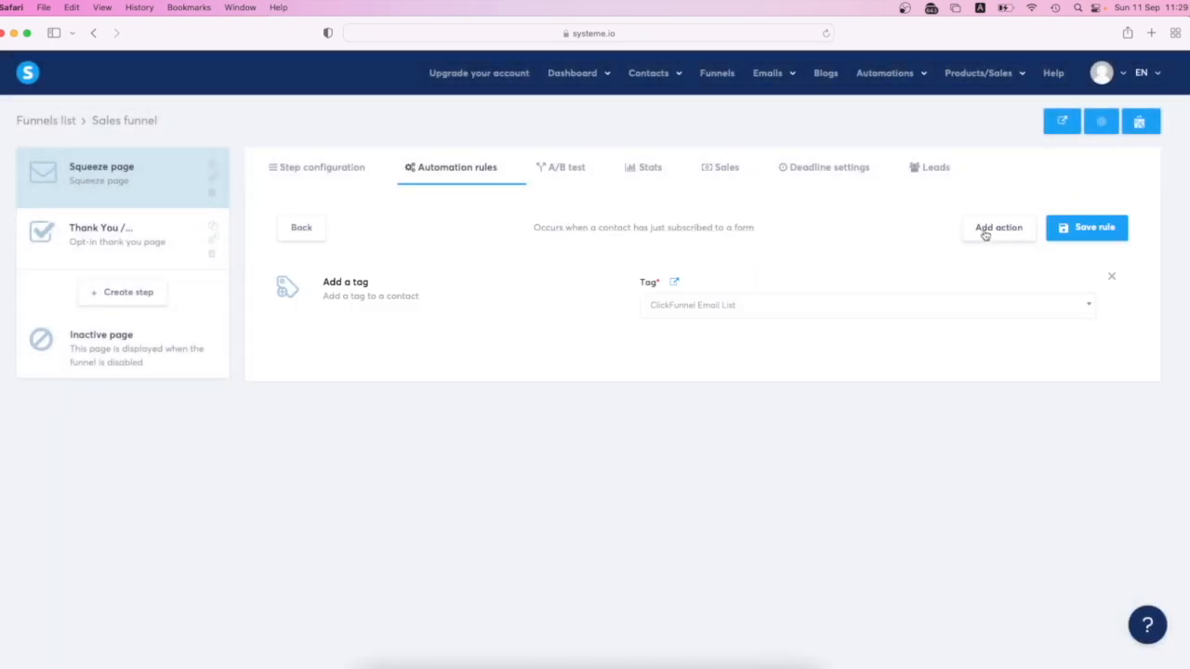
{"action": "left_click", "coordinate": [986, 233]}
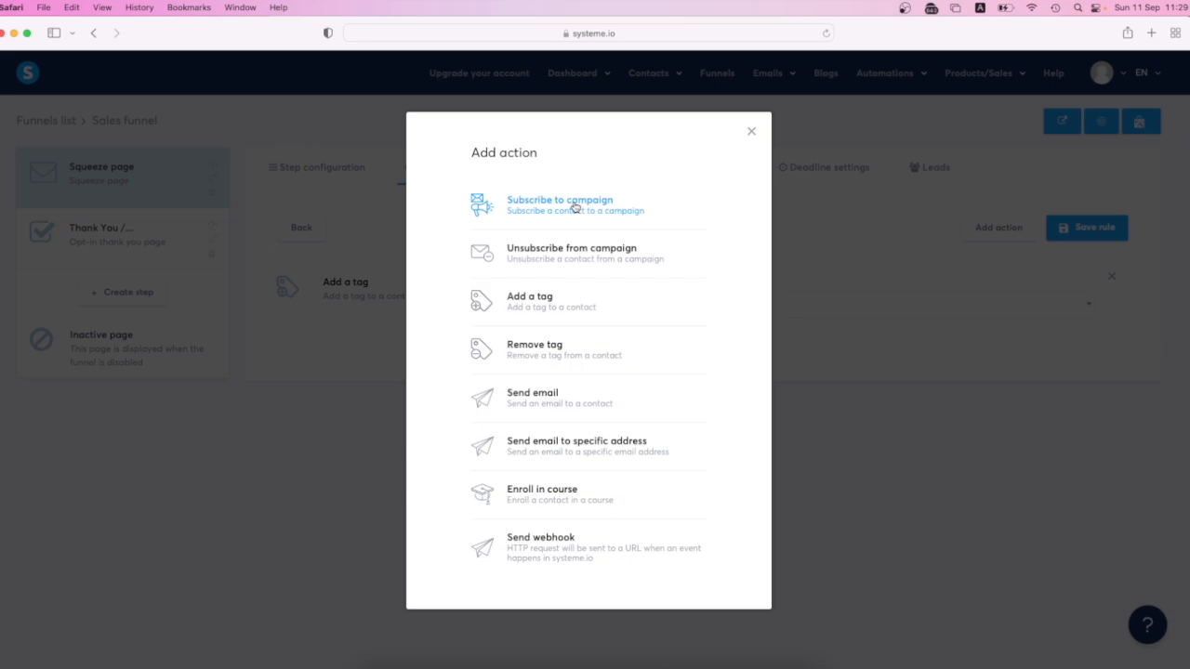
{"action": "left_click", "coordinate": [575, 208]}
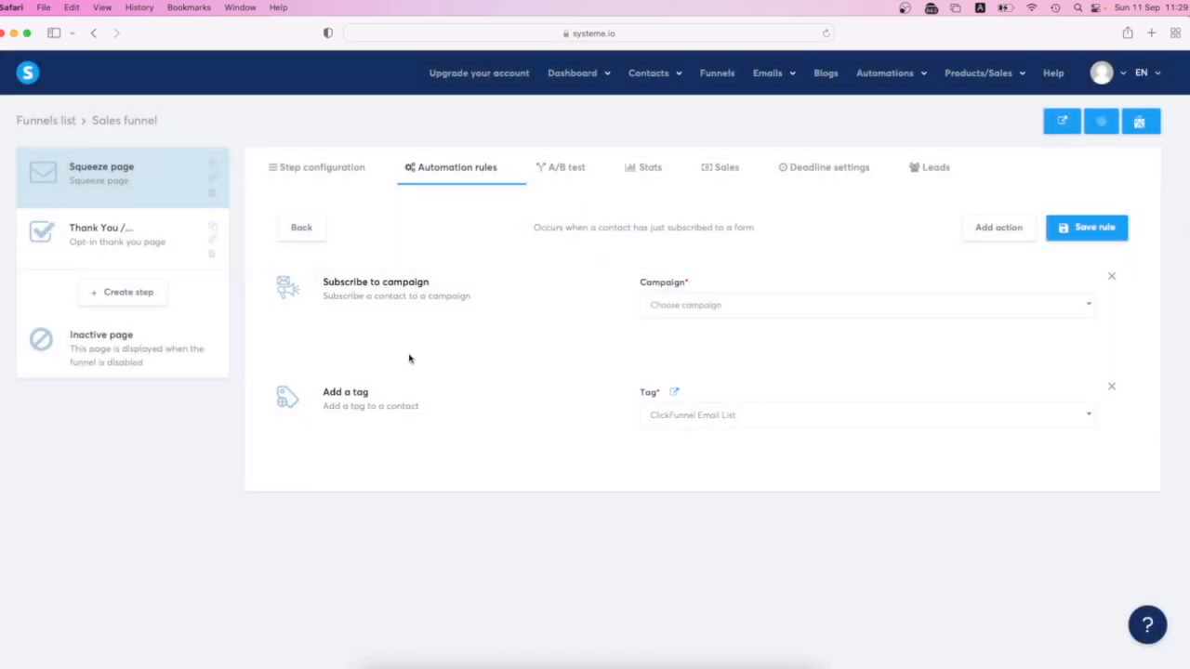
{"action": "left_click", "coordinate": [831, 313]}
{"action": "left_click", "coordinate": [746, 357]}
{"action": "left_click", "coordinate": [792, 416]}
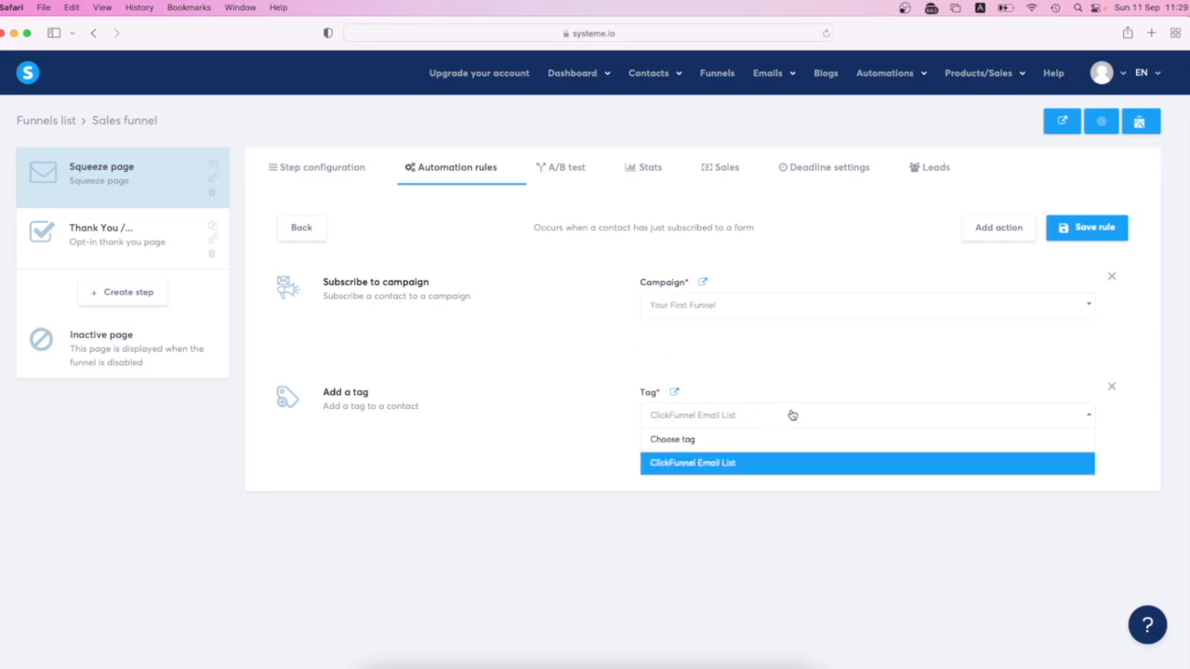
{"action": "left_click", "coordinate": [713, 469]}
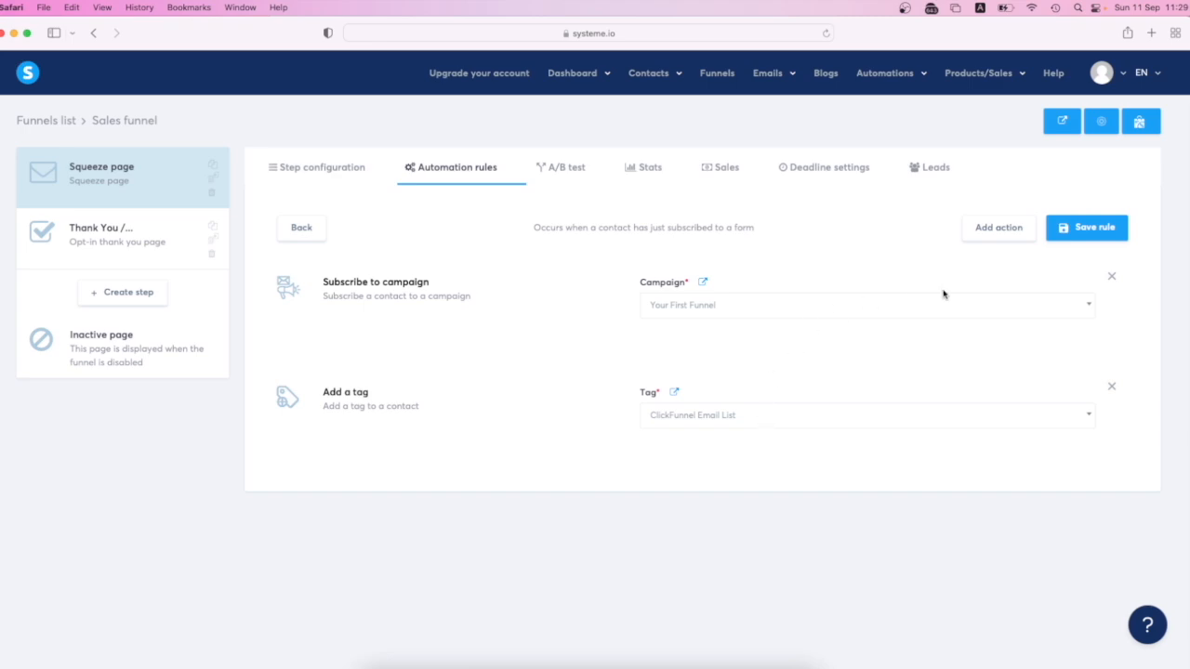
{"action": "left_click", "coordinate": [1102, 229]}
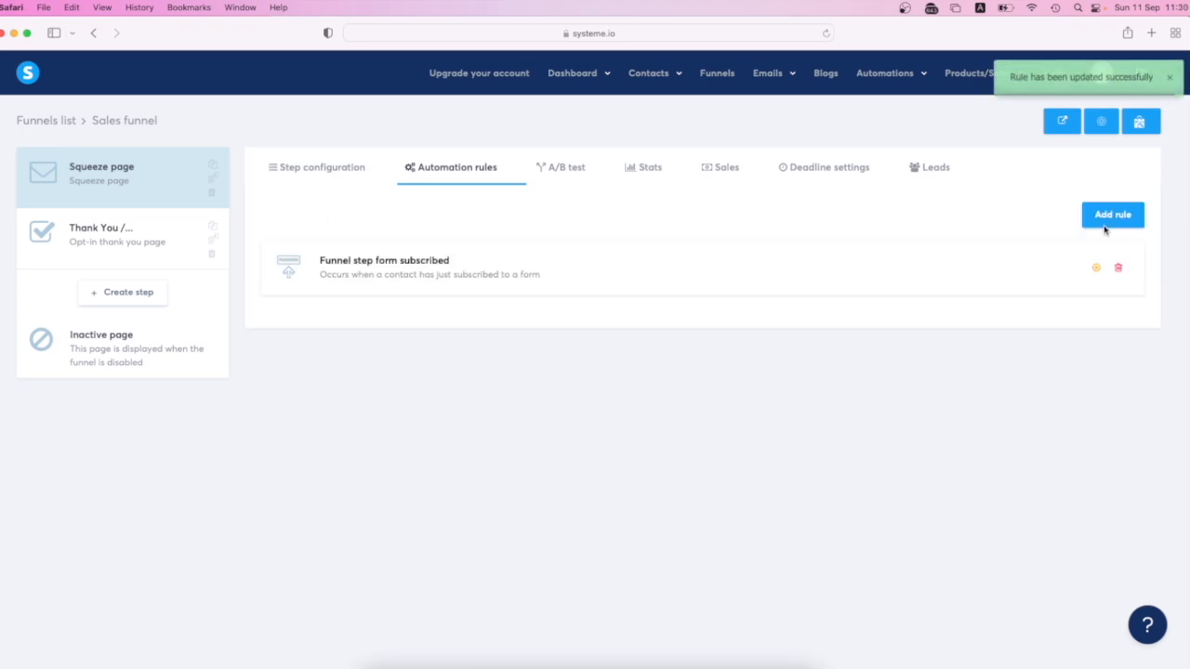
- Review the campaign and tag actions of the "Funnel step form subscribed" rule, saving and reopening it
{"action": "left_click", "coordinate": [669, 276]}
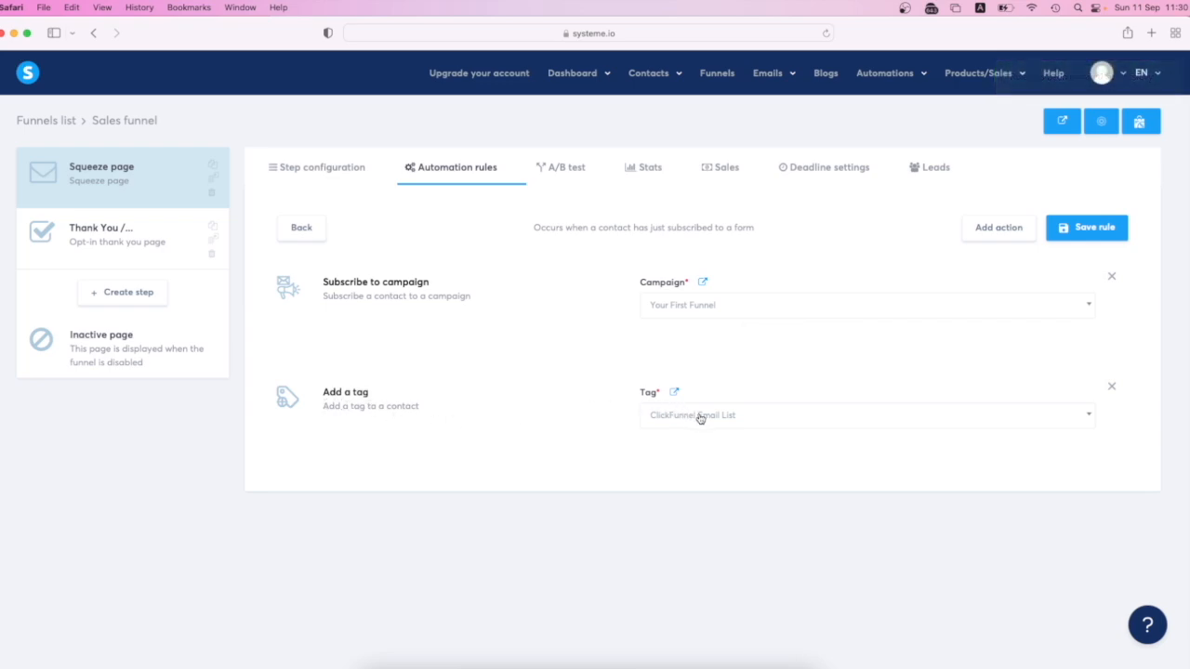
{"action": "left_click", "coordinate": [1076, 232]}
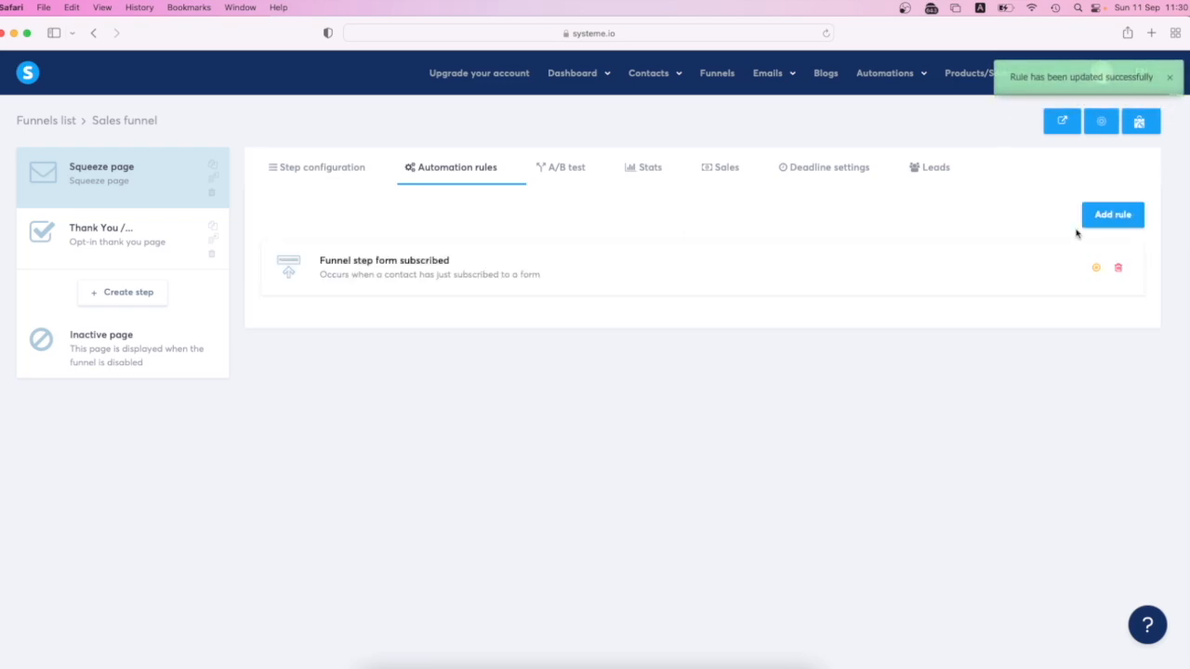
{"action": "left_click", "coordinate": [635, 283]}
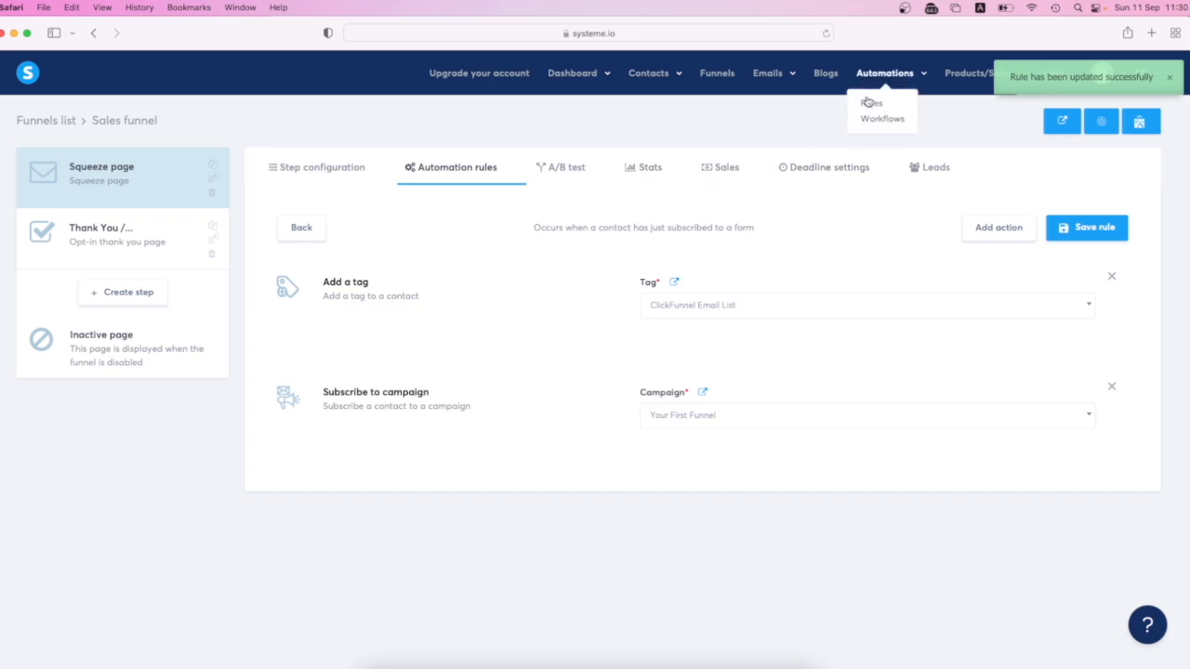
- Save the Your First Funnel campaign's "Join the new "Your First Funnel" LIVE Coaching with me?" email and send a test of it
{"action": "mouse_move", "coordinate": [776, 80]}
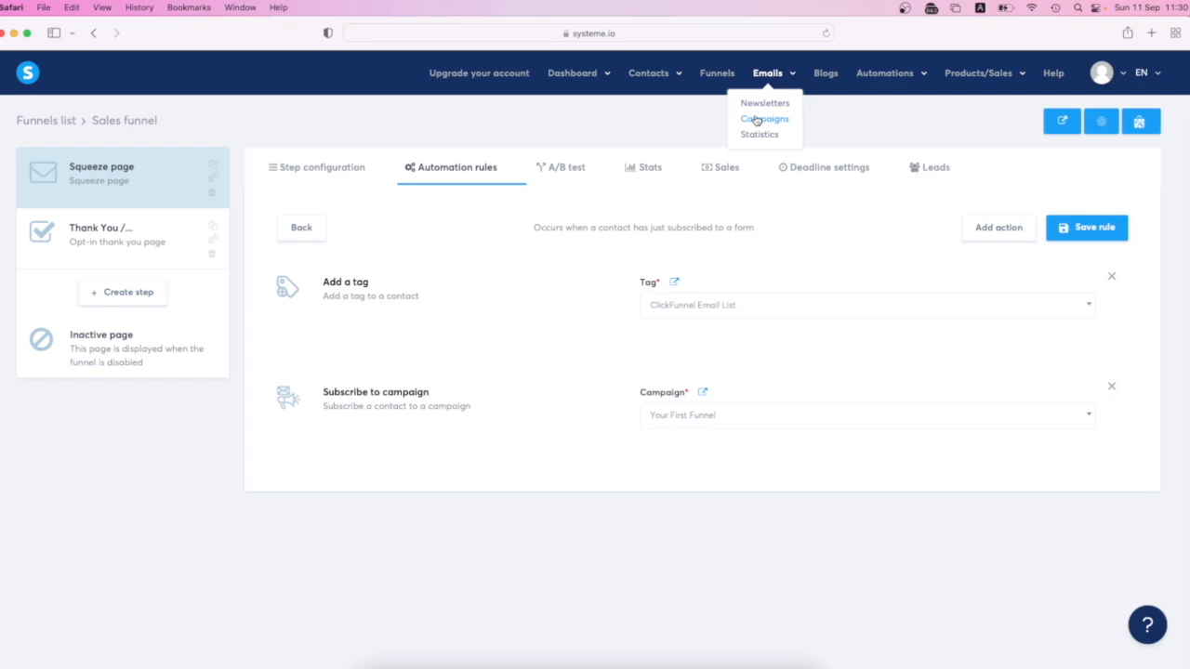
{"action": "left_click", "coordinate": [757, 121]}
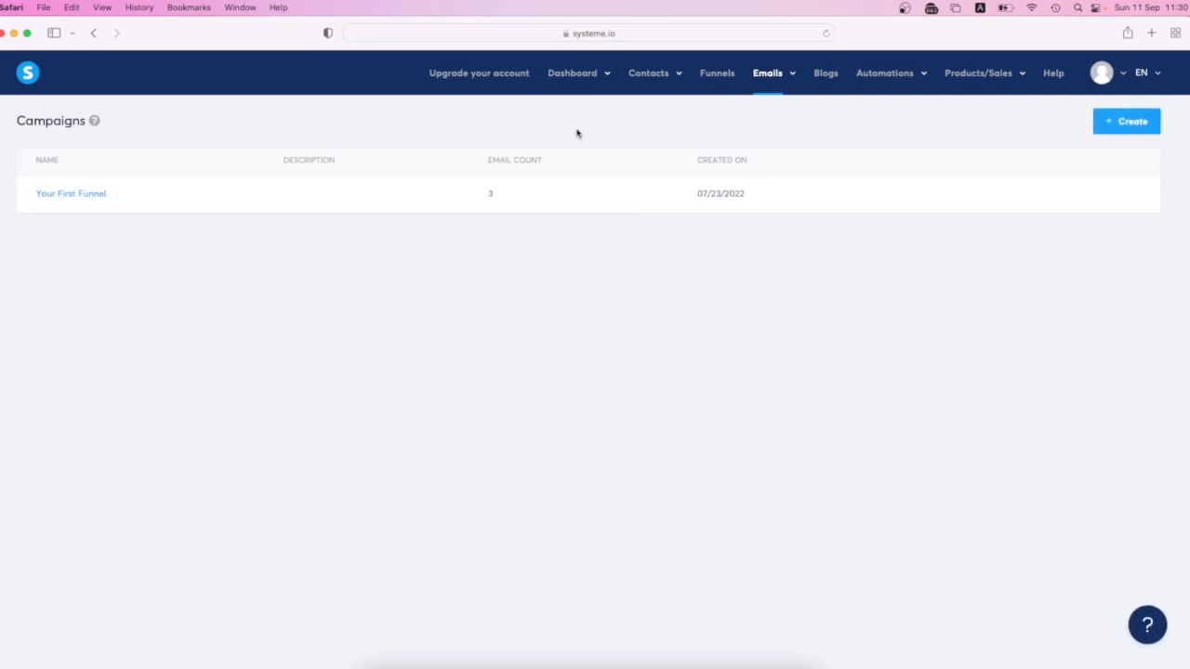
{"action": "left_click", "coordinate": [90, 195]}
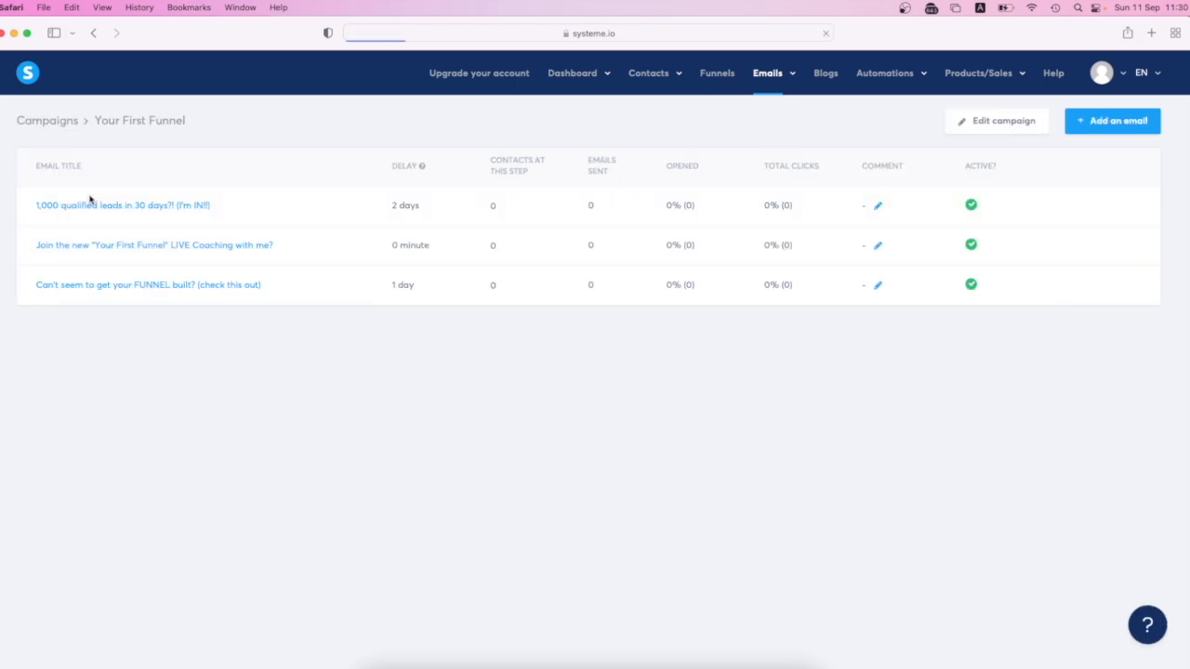
{"action": "left_click", "coordinate": [225, 247]}
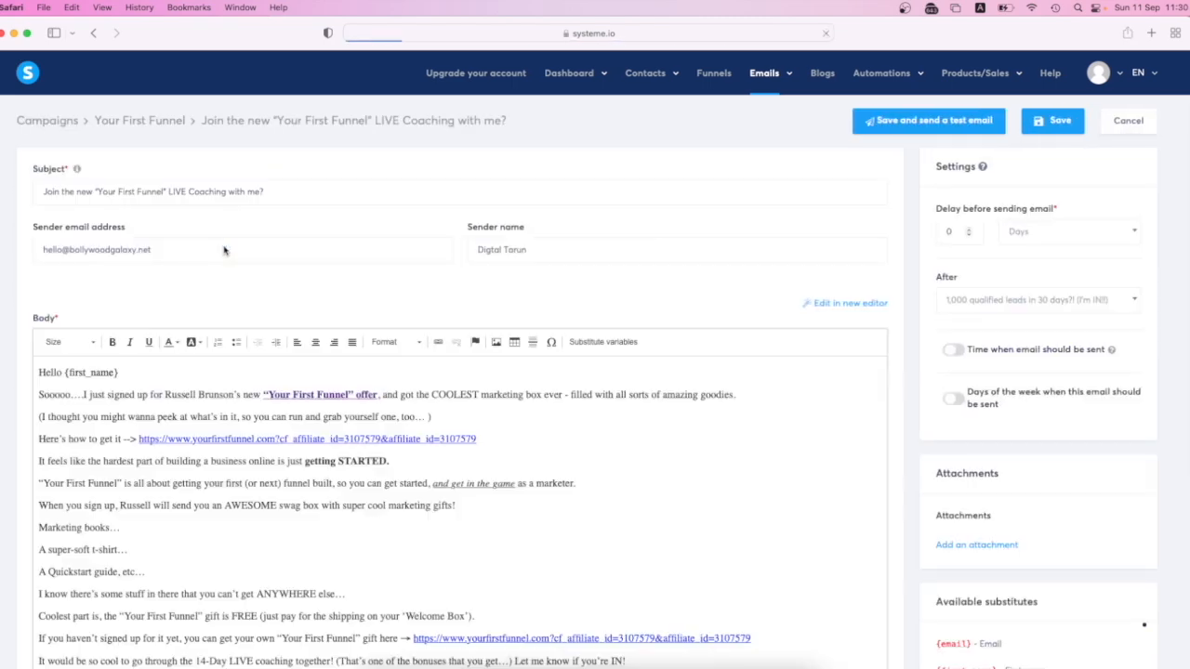
{"action": "left_click", "coordinate": [955, 128]}
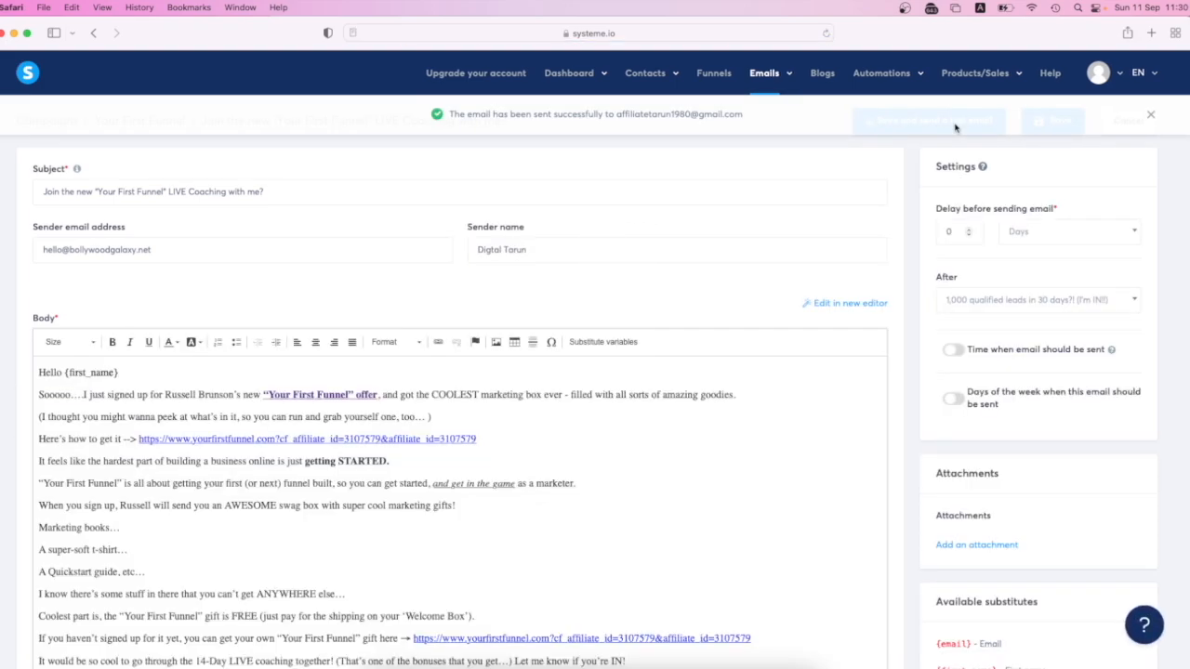
- Switch to the Gmail inbox in Chrome, read through the "Join the new "Your First Funnel" LIVE Coaching with me?" test email and return to the inbox
{"action": "left_click", "coordinate": [13, 33]}
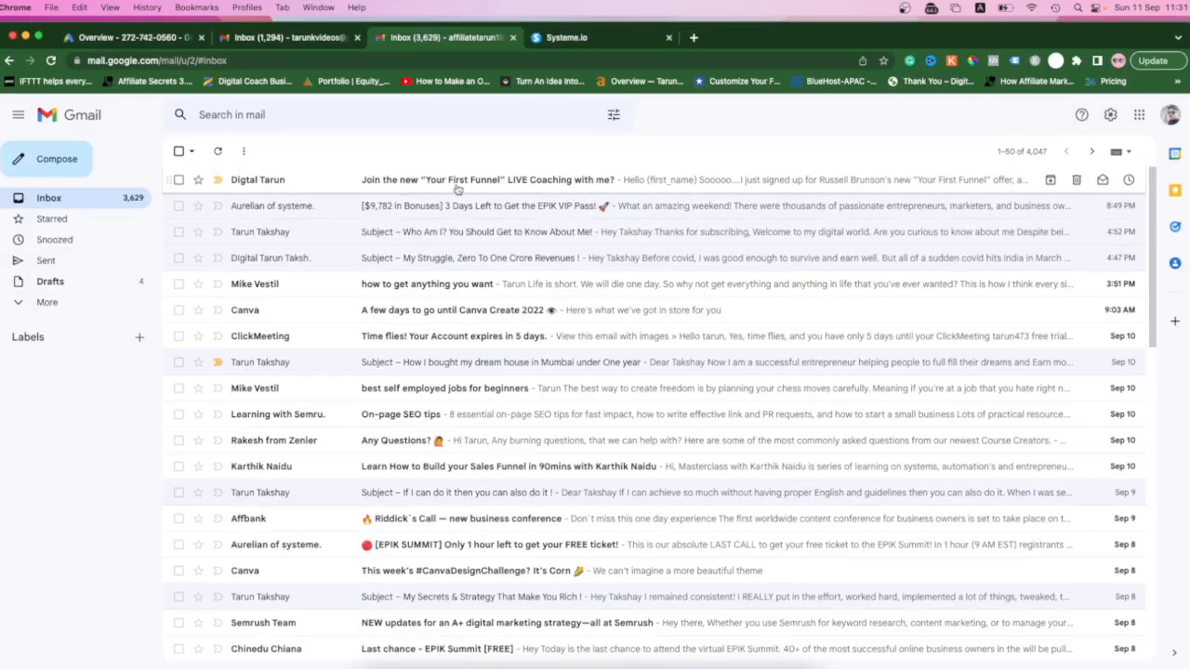
{"action": "left_click", "coordinate": [884, 182]}
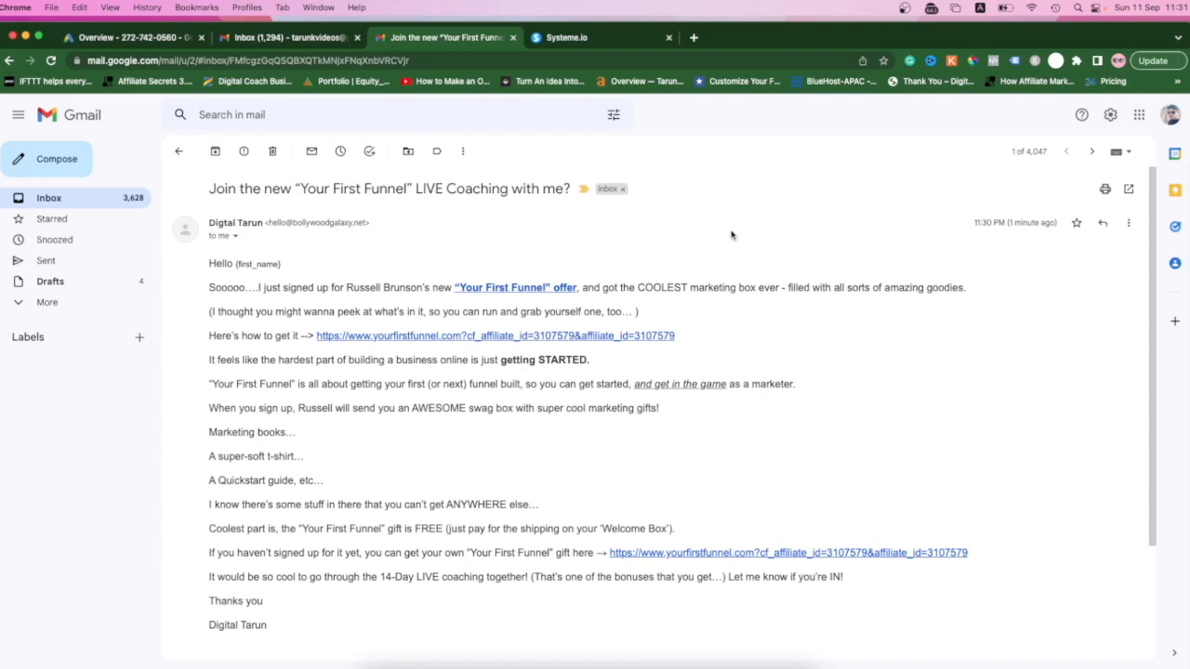
{"action": "scroll", "coordinate": [499, 405], "scroll_direction": "down", "scroll_amount": 4}
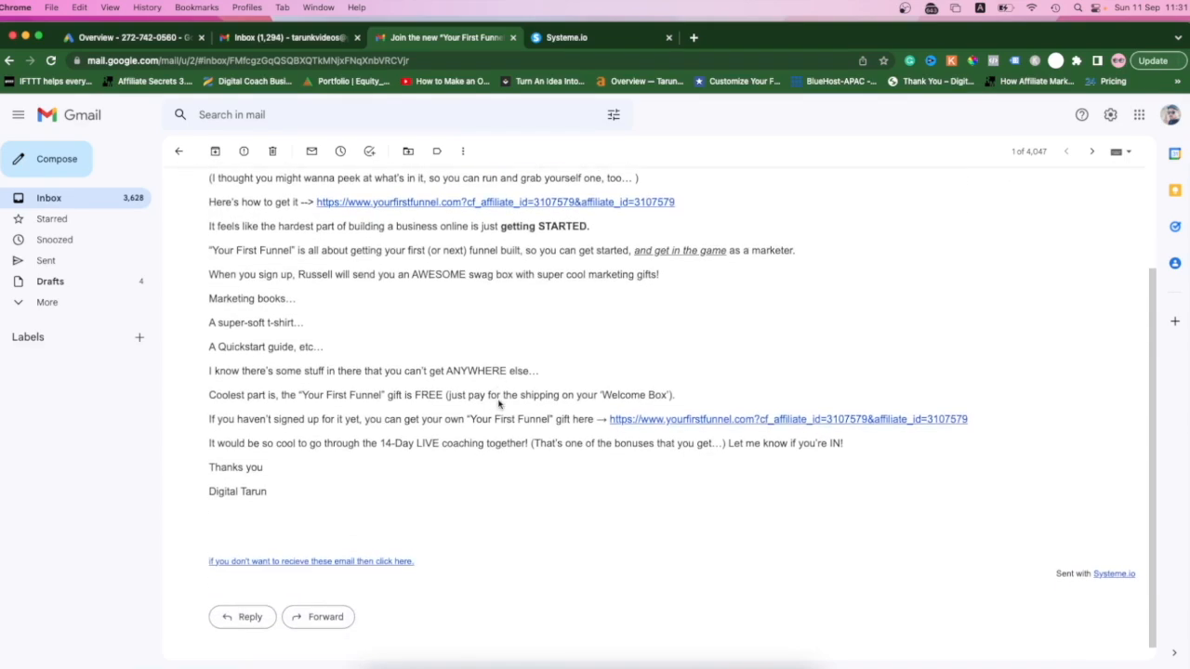
{"action": "scroll", "coordinate": [499, 402], "scroll_direction": "up", "scroll_amount": 4}
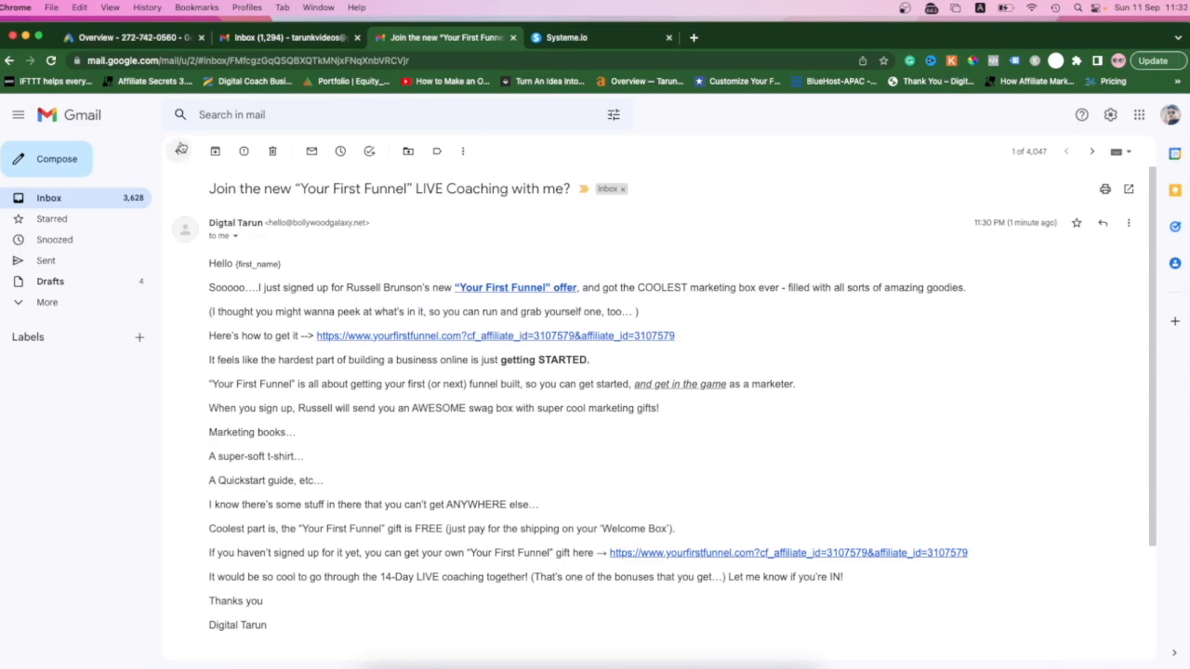
{"action": "left_click", "coordinate": [178, 150]}
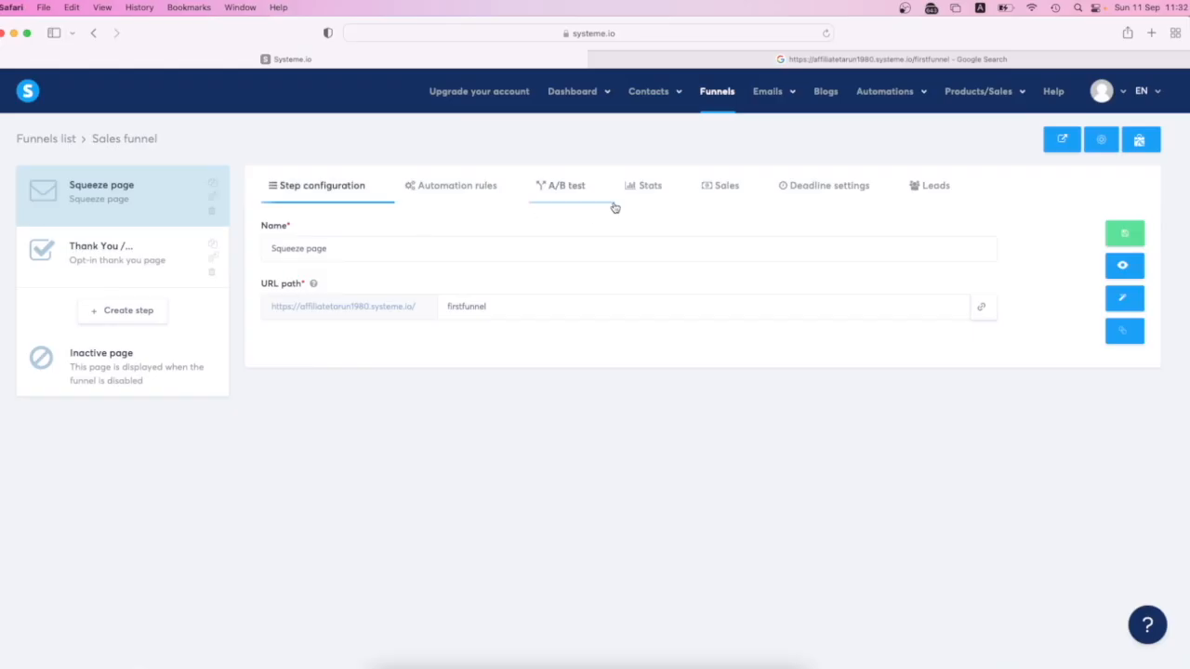
- In Systeme.io, set the "Can't seem to get your FUNNEL built? (check this out)" campaign email's delay to 2 minutes, save it and send a test
{"action": "mouse_move", "coordinate": [769, 91]}
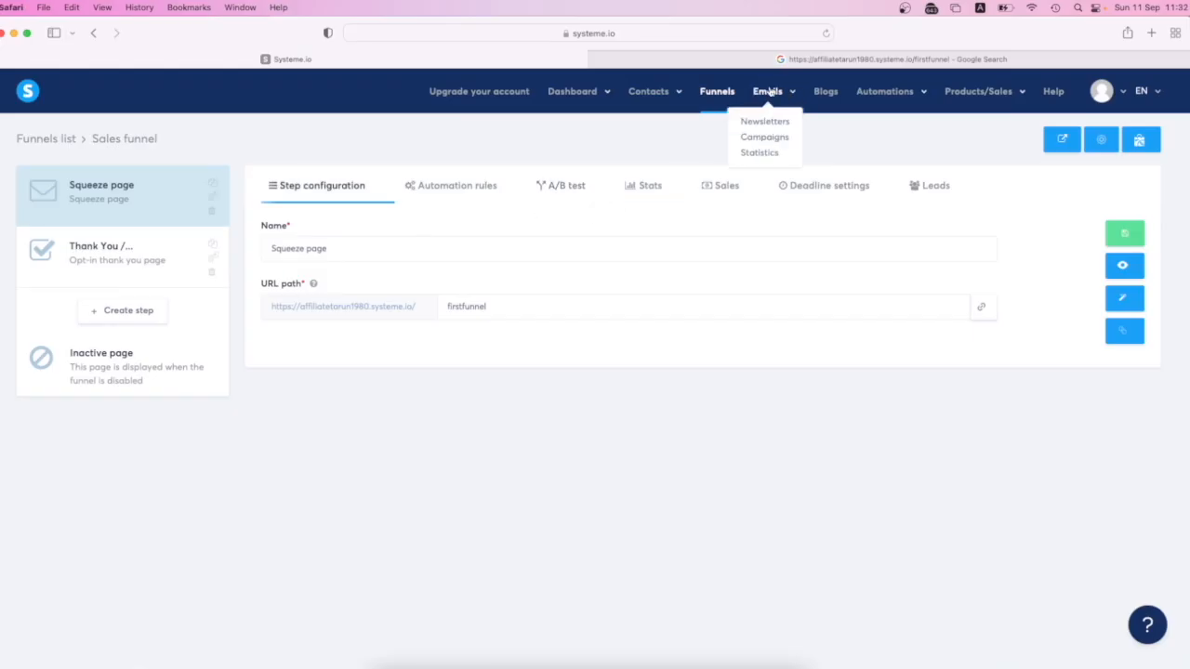
{"action": "left_click", "coordinate": [753, 140]}
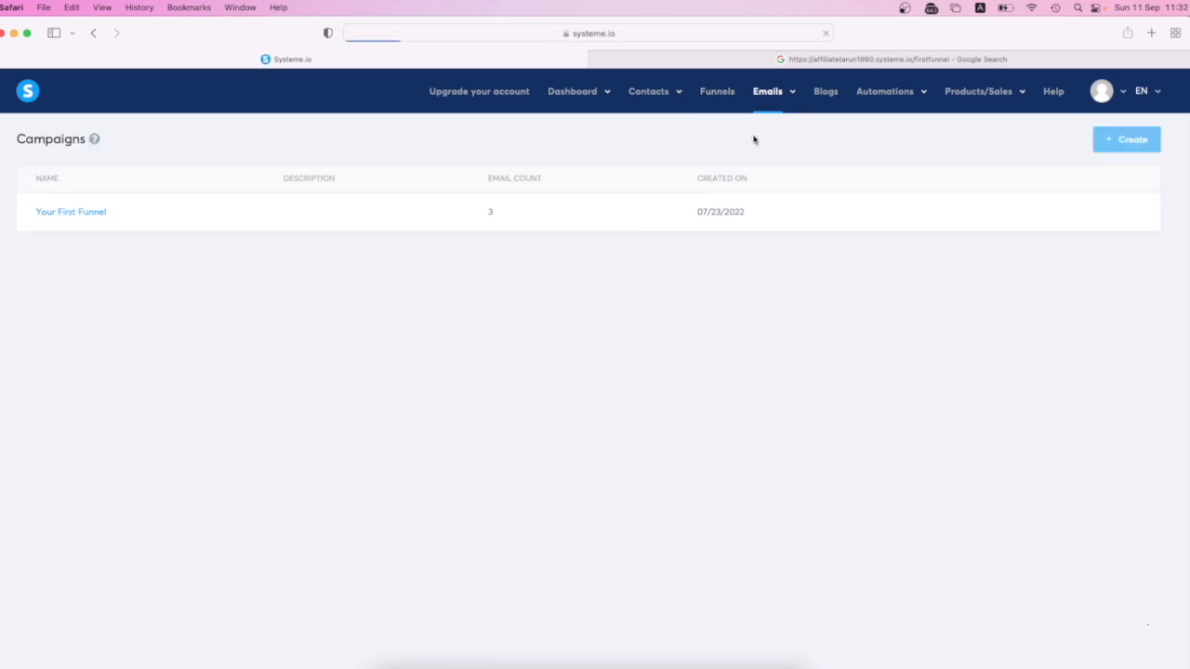
{"action": "left_click", "coordinate": [82, 213]}
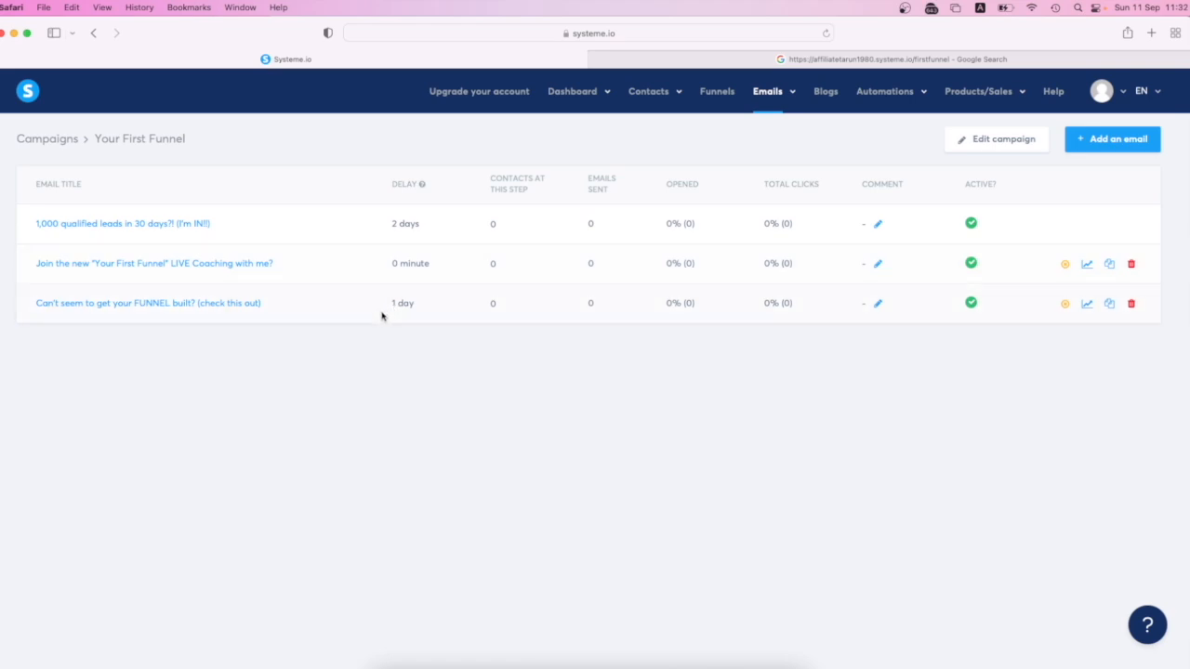
{"action": "left_click", "coordinate": [231, 304]}
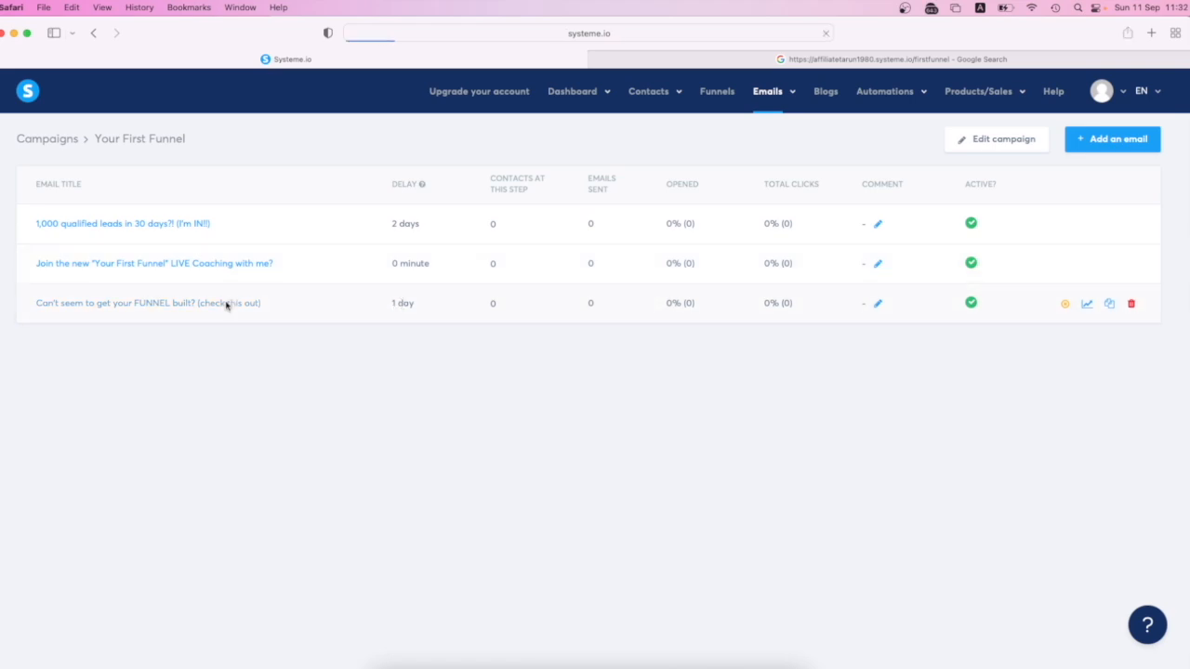
{"action": "left_click", "coordinate": [928, 247]}
{"action": "left_click", "coordinate": [1136, 253]}
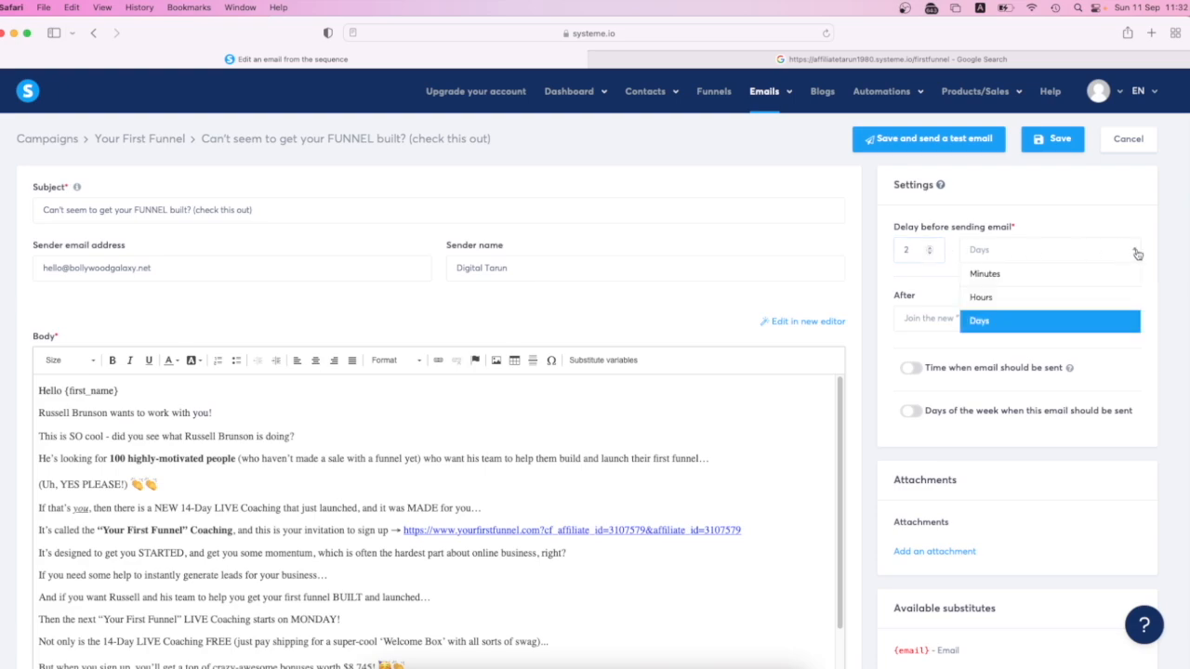
{"action": "left_click", "coordinate": [1003, 275]}
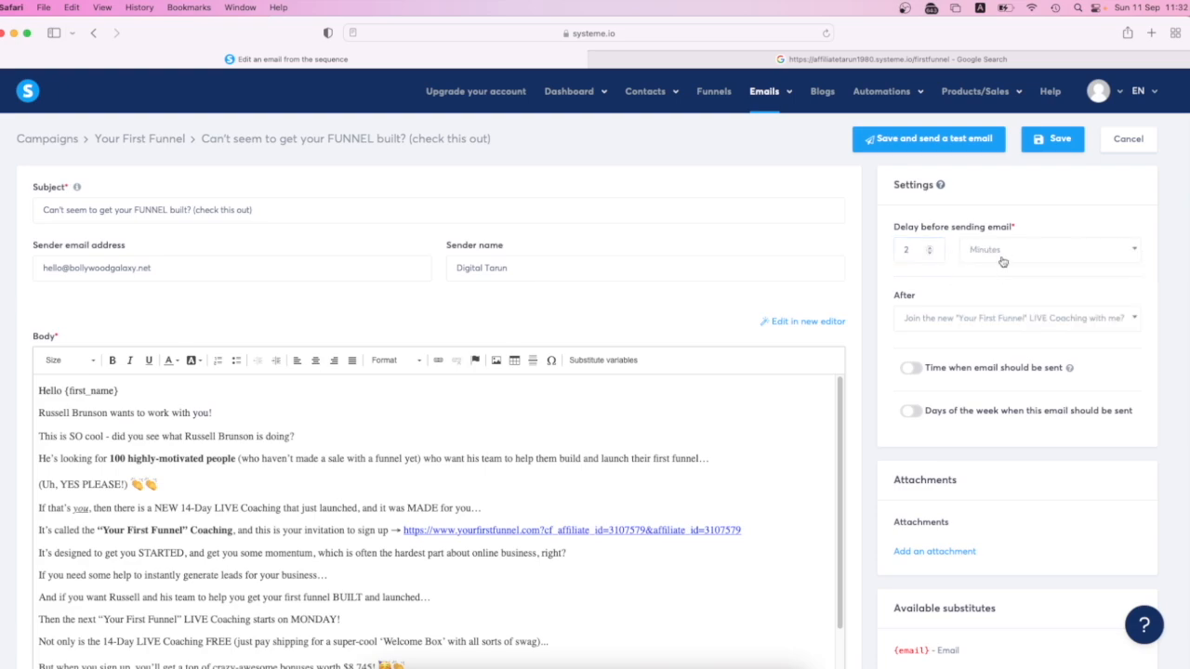
{"action": "left_click", "coordinate": [973, 143]}
- Switch to the Gmail inbox in Chrome, read through the "Can't seem to get your FUNNEL built? (check this out)" test email and return to the inbox
{"action": "left_click", "coordinate": [13, 33]}
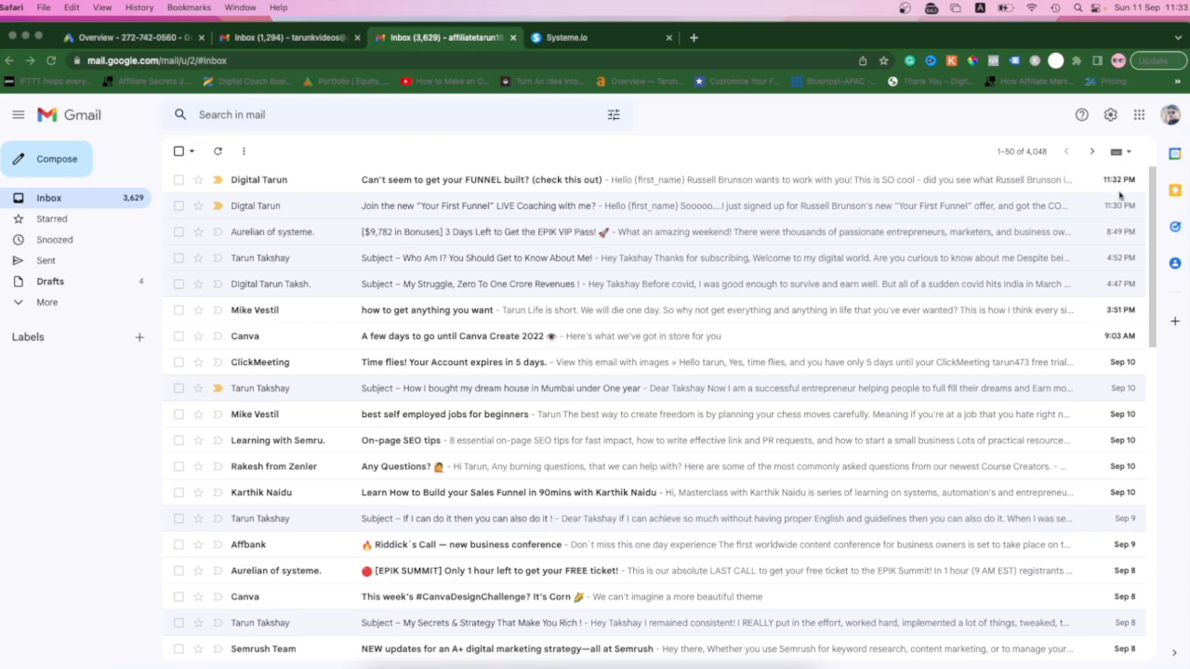
{"action": "left_click", "coordinate": [558, 182]}
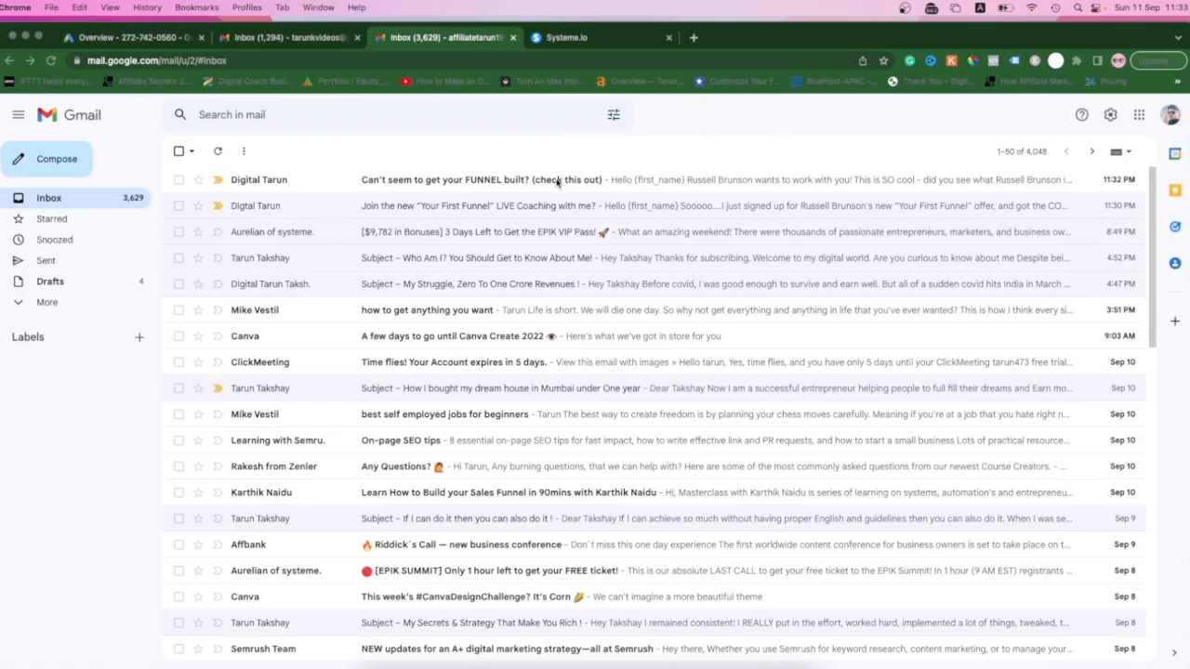
{"action": "left_click", "coordinate": [507, 182]}
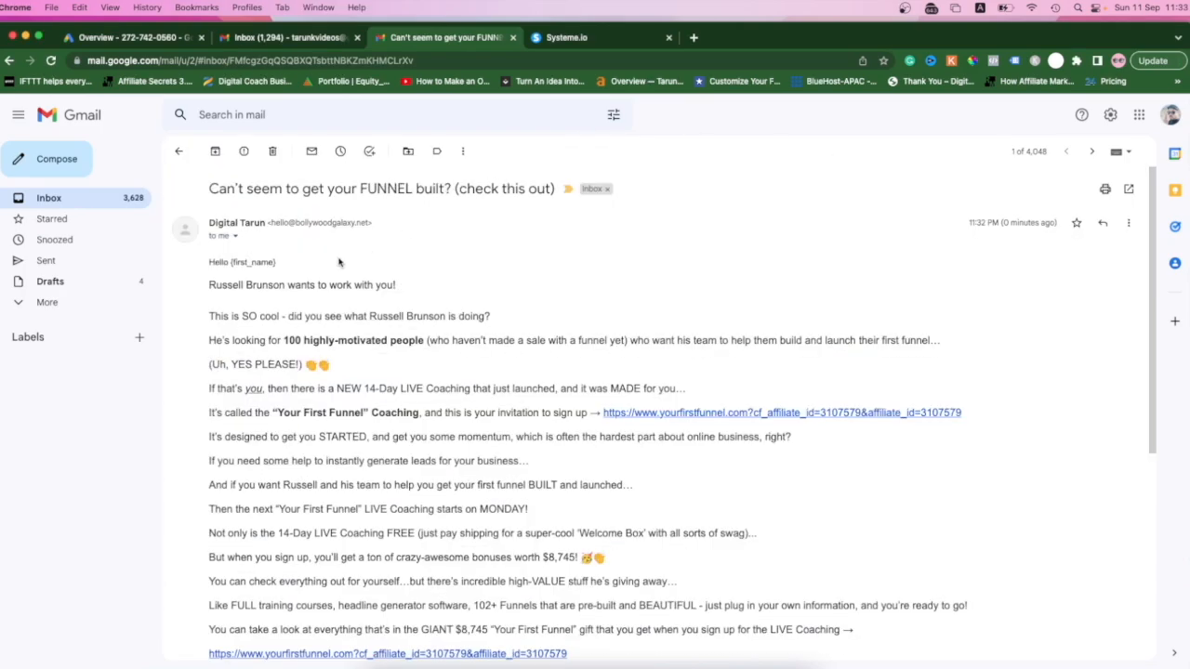
{"action": "scroll", "coordinate": [546, 428], "scroll_direction": "down", "scroll_amount": 5}
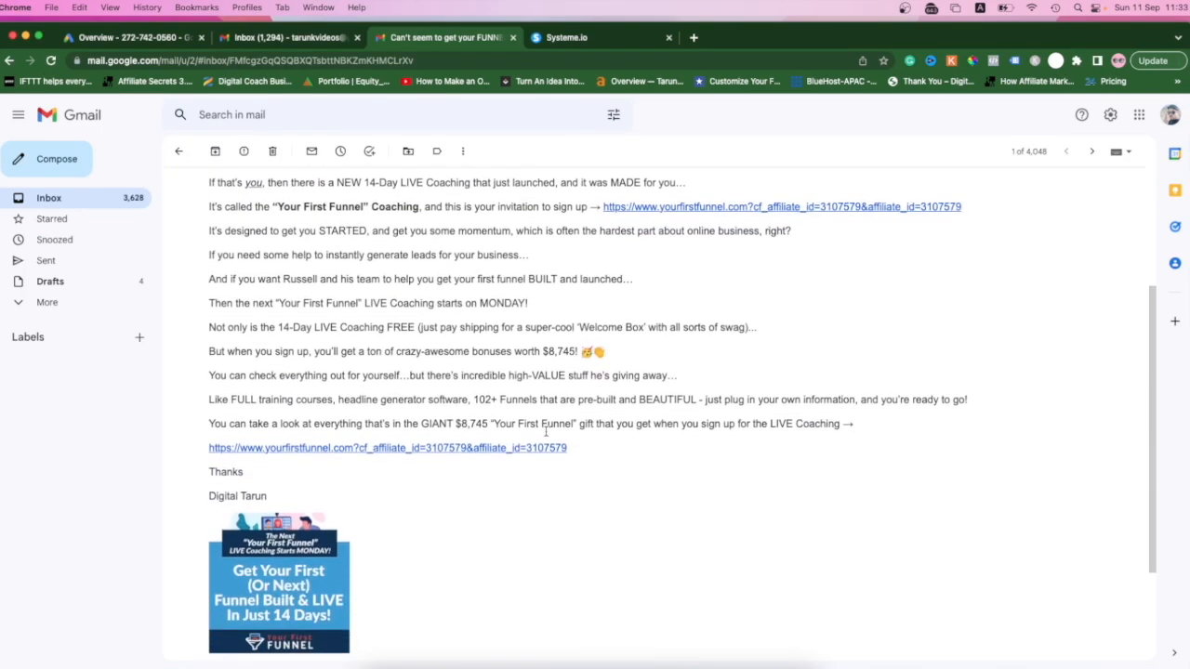
{"action": "scroll", "coordinate": [546, 435], "scroll_direction": "up", "scroll_amount": 5}
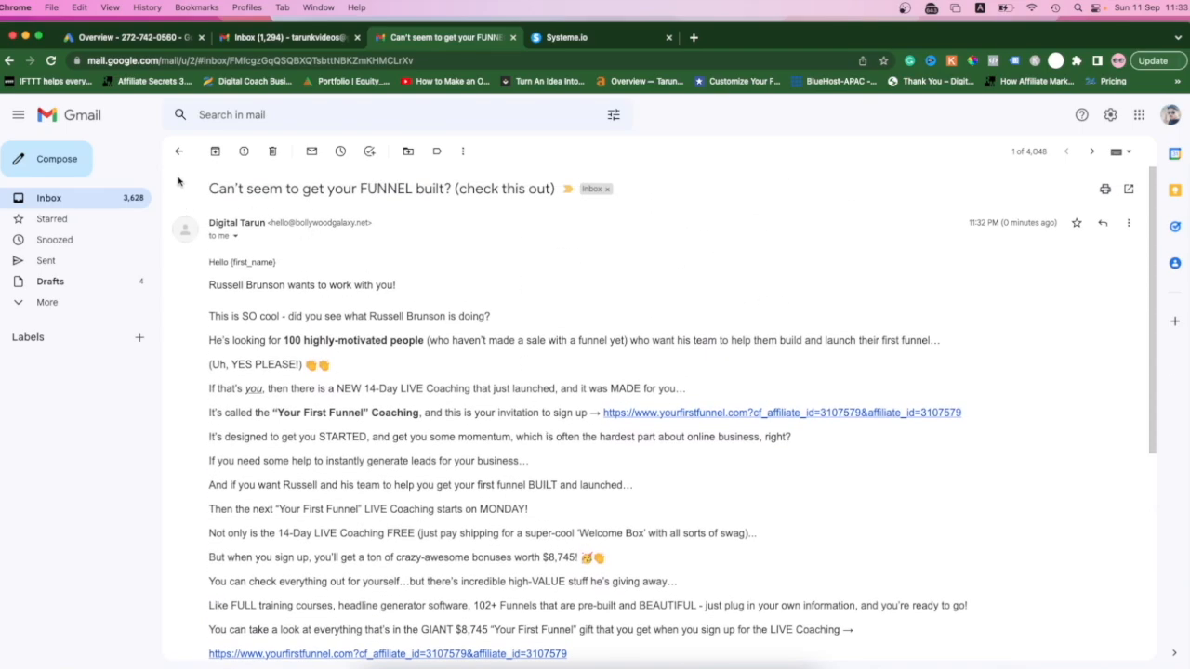
{"action": "left_click", "coordinate": [178, 152]}
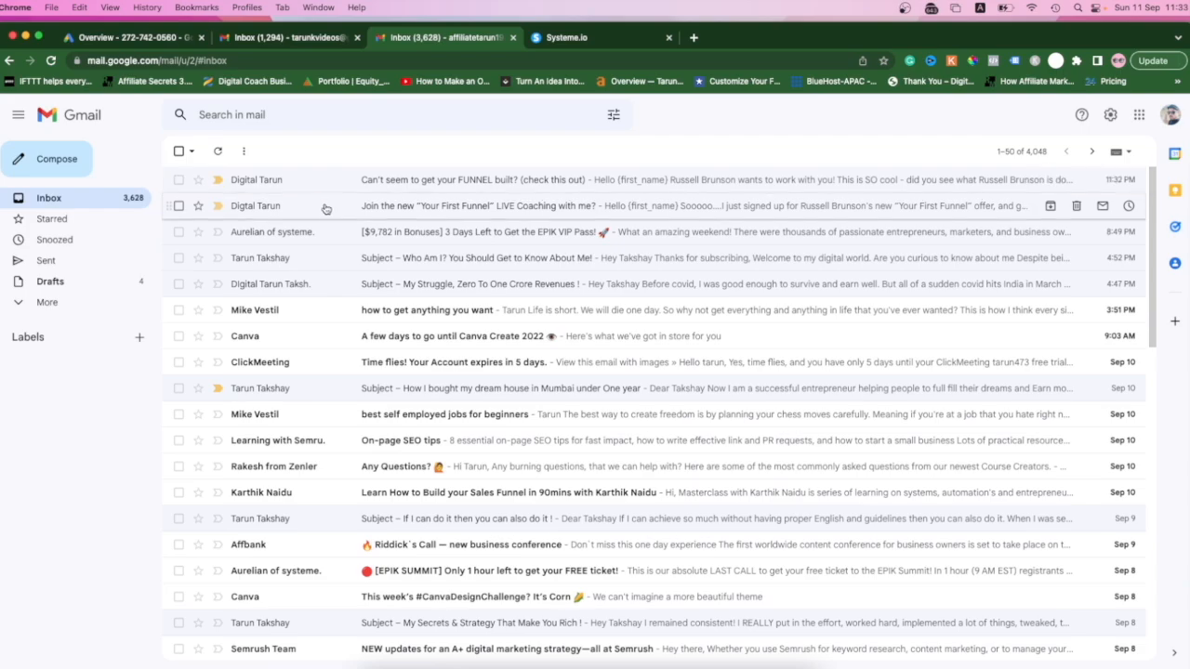